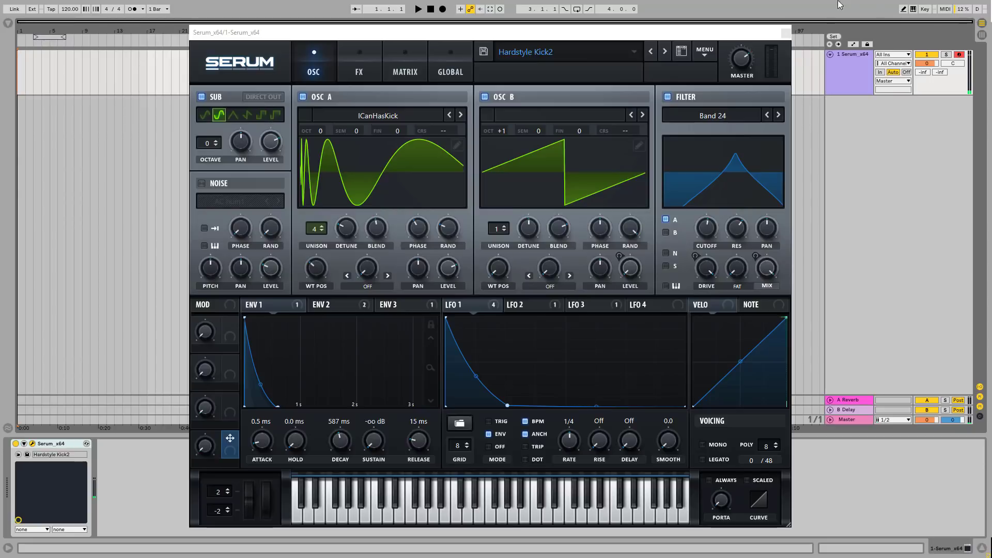
Initialize the preset and load the ICanHasKick wavetable from the Digital category into Osc A.
{"action": "left_click", "coordinate": [706, 52]}
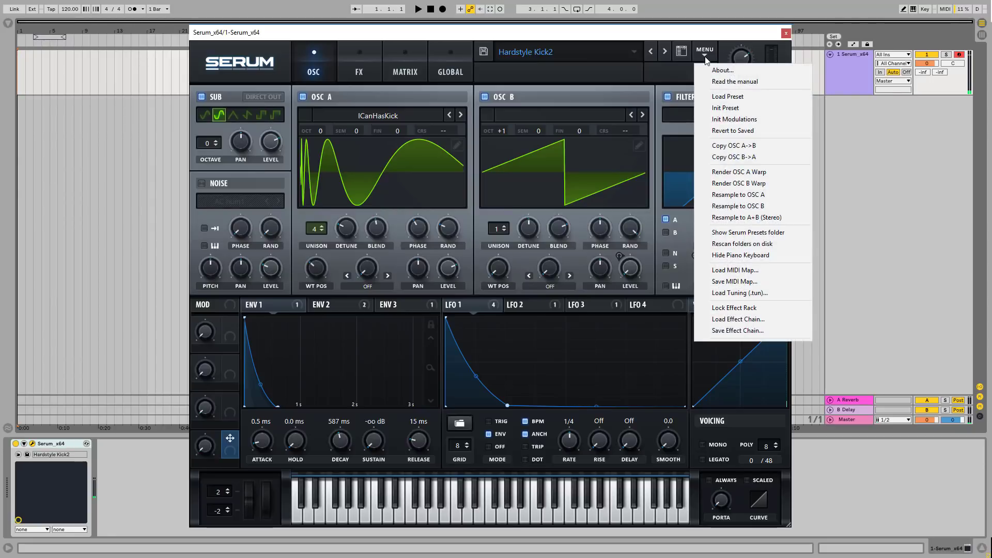
{"action": "left_click", "coordinate": [726, 108]}
{"action": "left_click", "coordinate": [383, 118]}
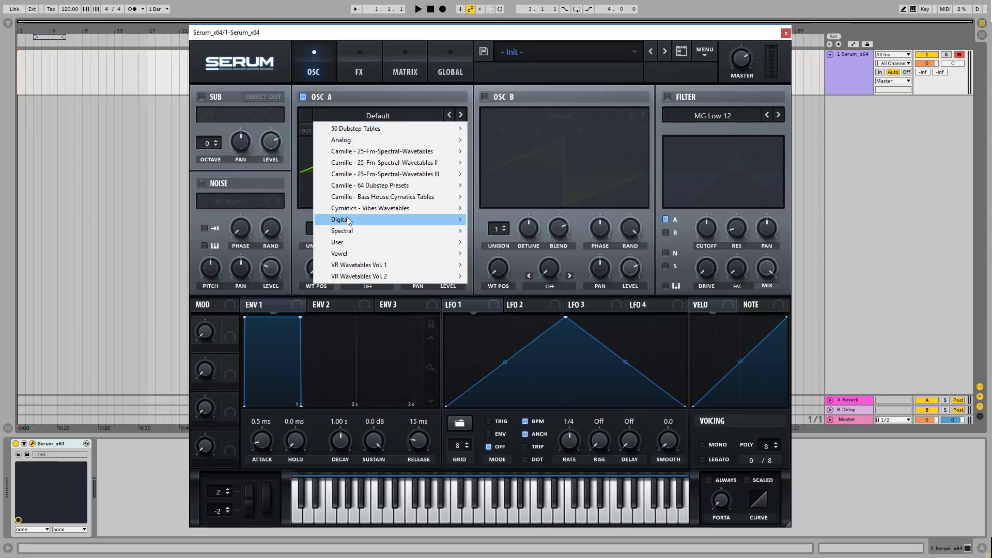
{"action": "mouse_move", "coordinate": [348, 220]}
{"action": "left_click", "coordinate": [547, 232]}
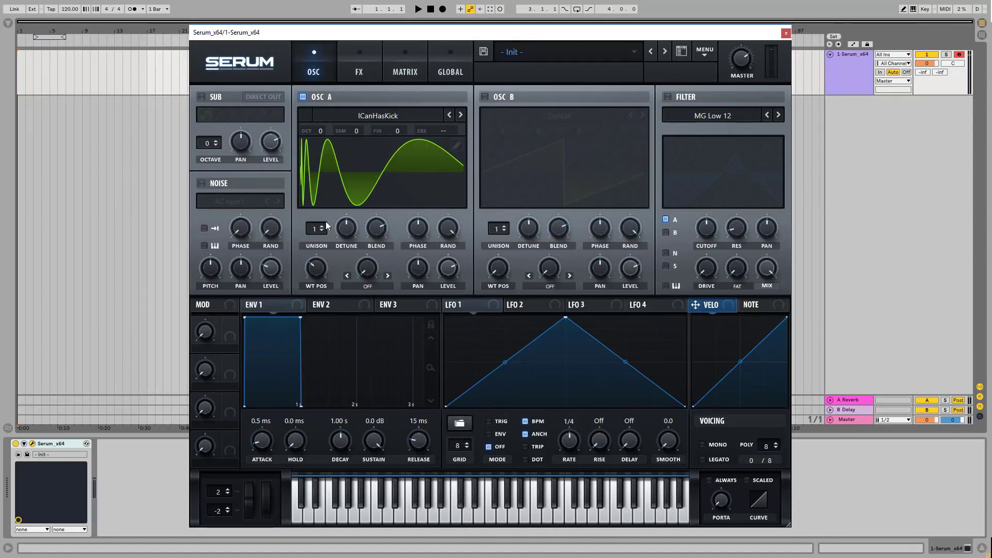
Set Osc A's warp mode to Sync (Window 1/2) and its wavetable position to 85.
{"action": "left_click", "coordinate": [373, 288]}
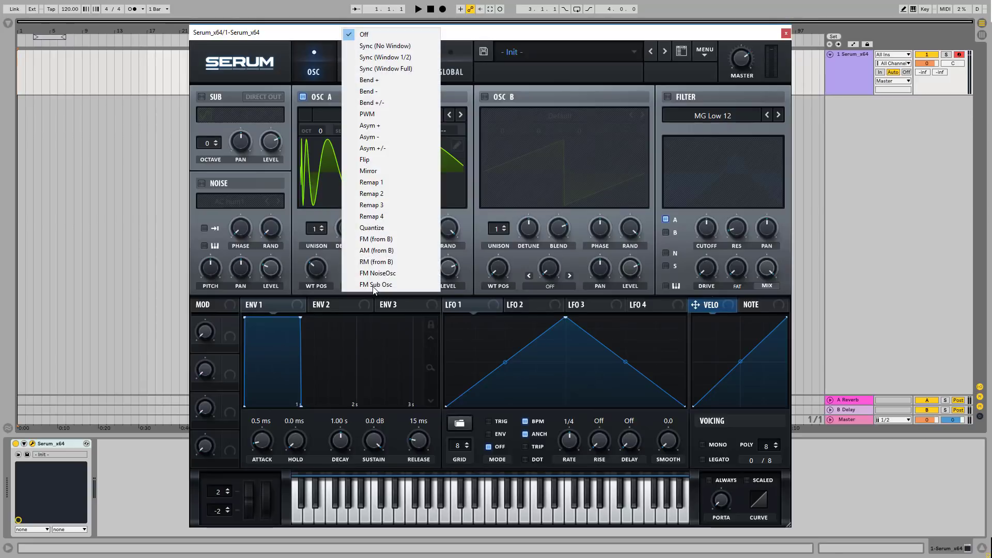
{"action": "left_click", "coordinate": [382, 58]}
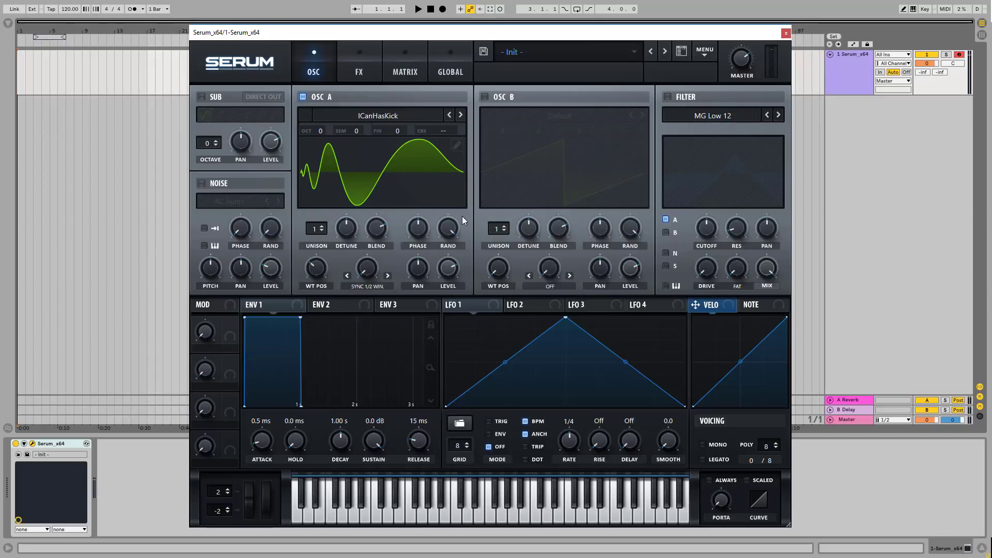
{"action": "left_click_drag", "start_coordinate": [363, 273], "coordinate": [383, 310]}
{"action": "left_click_drag", "start_coordinate": [317, 271], "coordinate": [316, 267]}
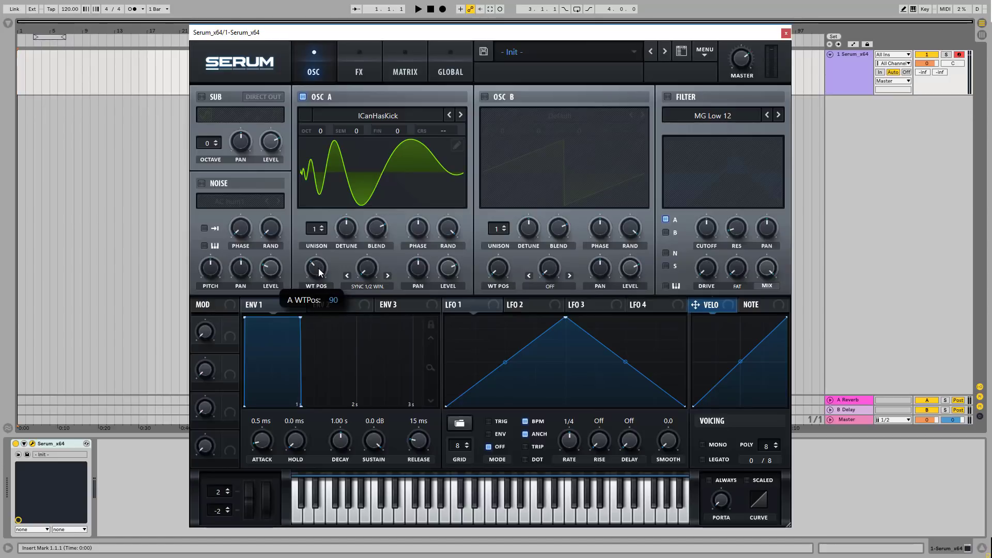
{"action": "left_click_drag", "start_coordinate": [330, 265], "coordinate": [322, 268]}
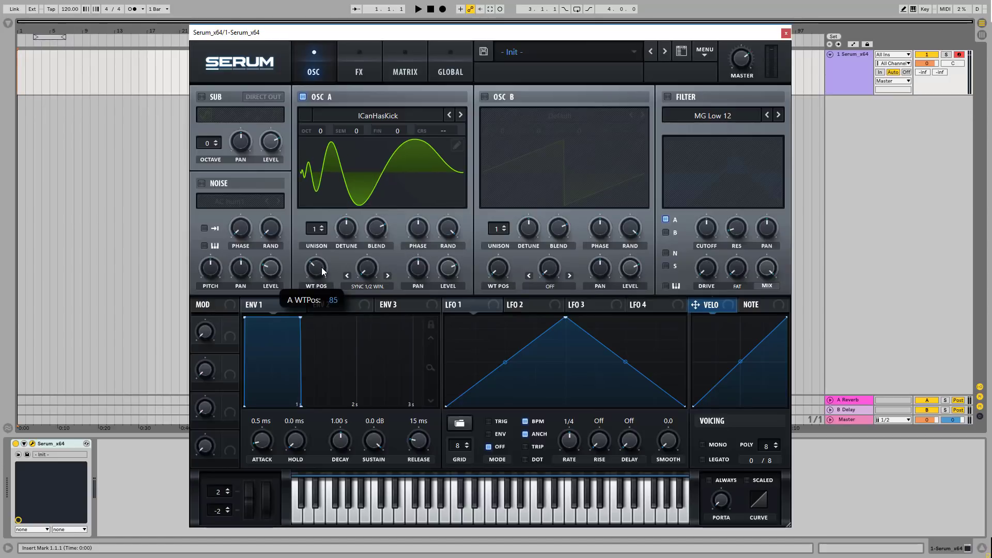
Enable Osc B and modulate its level with Env 1, shaped to a 698 ms decay and fully lowered sustain.
{"action": "left_click", "coordinate": [485, 96]}
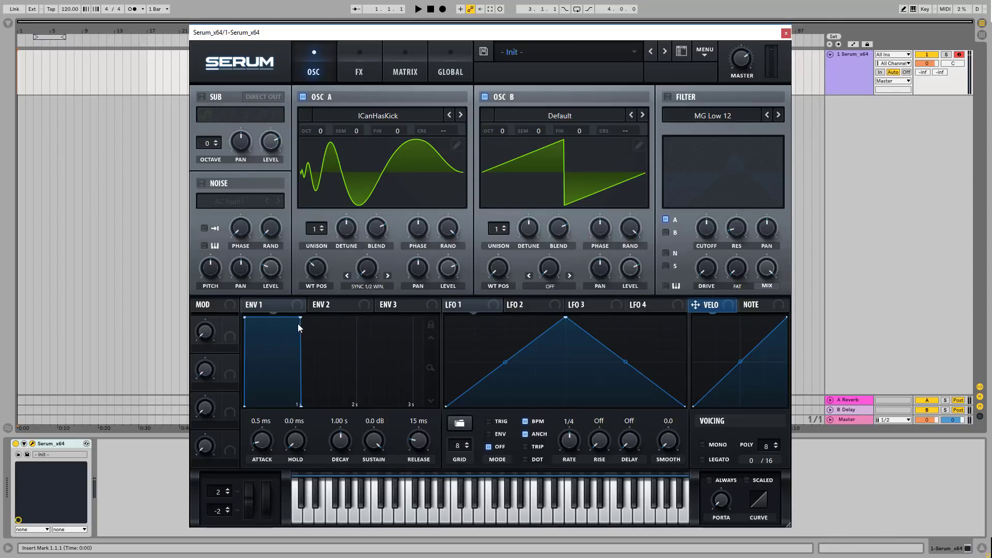
{"action": "left_click_drag", "start_coordinate": [297, 324], "coordinate": [273, 407]}
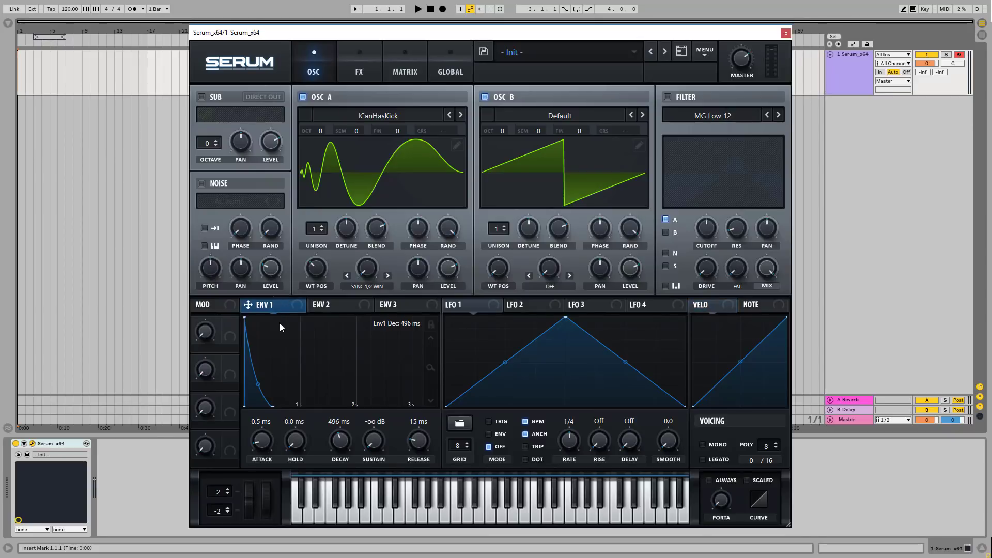
{"action": "left_click_drag", "start_coordinate": [335, 440], "coordinate": [357, 429]}
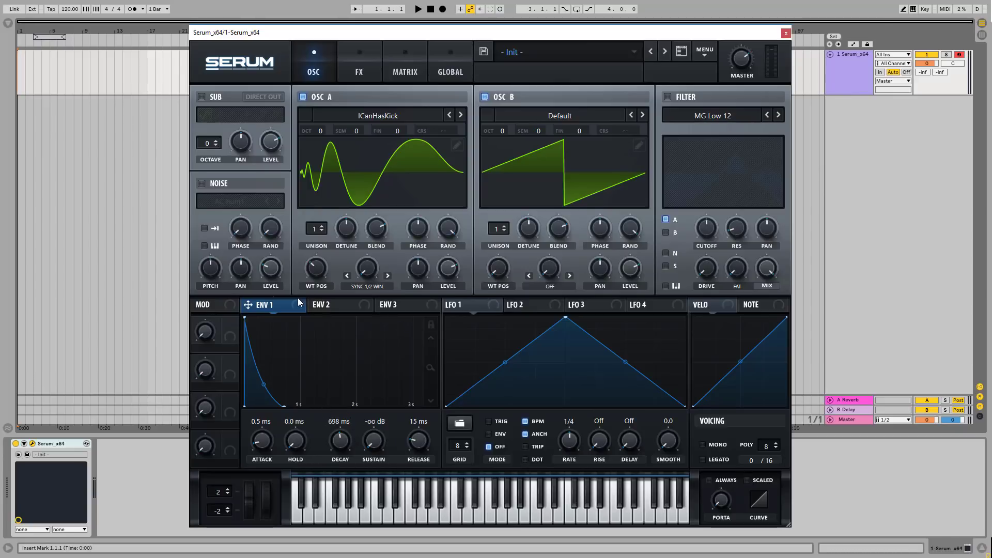
{"action": "left_click_drag", "start_coordinate": [293, 306], "coordinate": [631, 267]}
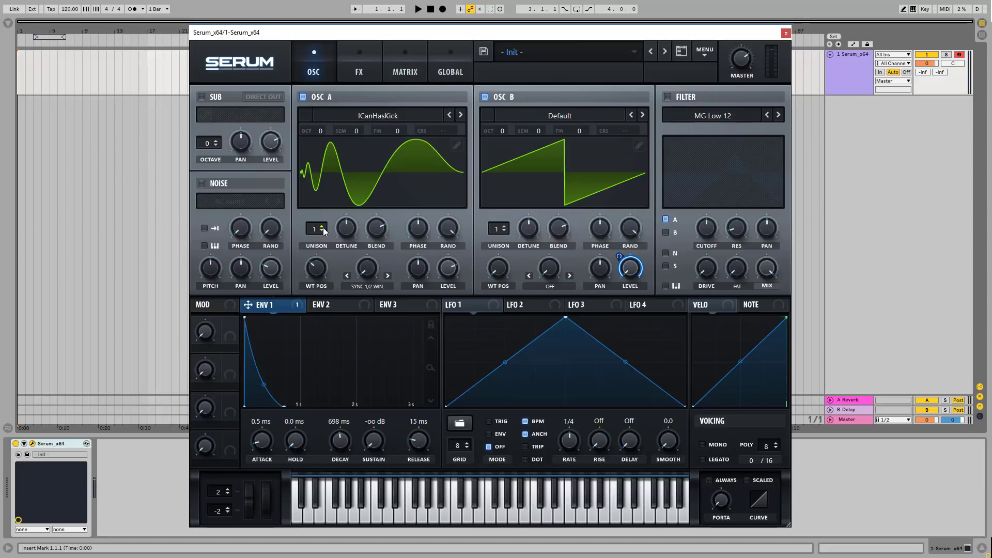
Set Osc A to 4 unison voices and reduce their detune.
{"action": "scroll", "coordinate": [319, 227], "scroll_direction": "up", "scroll_amount": 3}
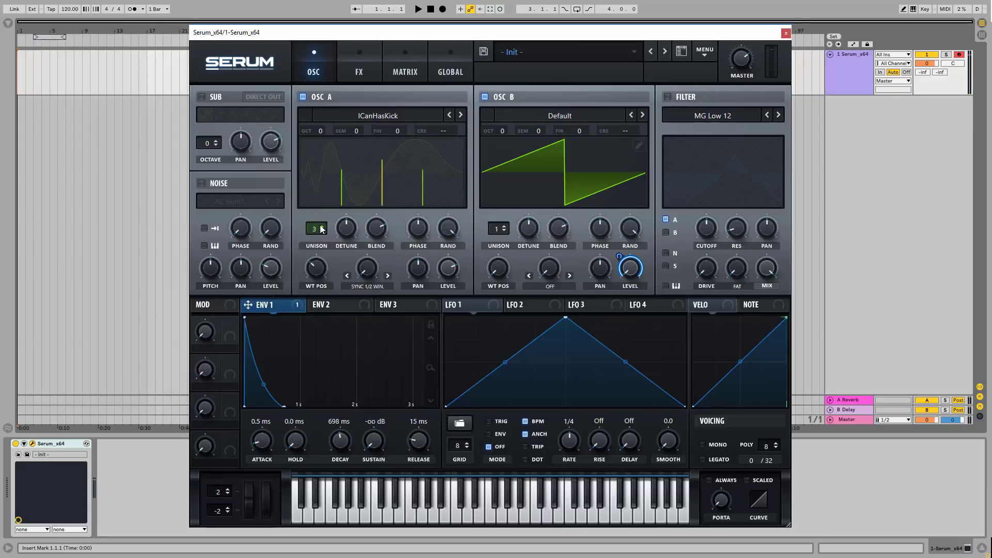
{"action": "mouse_move", "coordinate": [345, 225]}
{"action": "left_mouse_down"}
{"action": "mouse_move", "coordinate": [349, 256]}
{"action": "mouse_move", "coordinate": [349, 233]}
{"action": "left_mouse_up"}
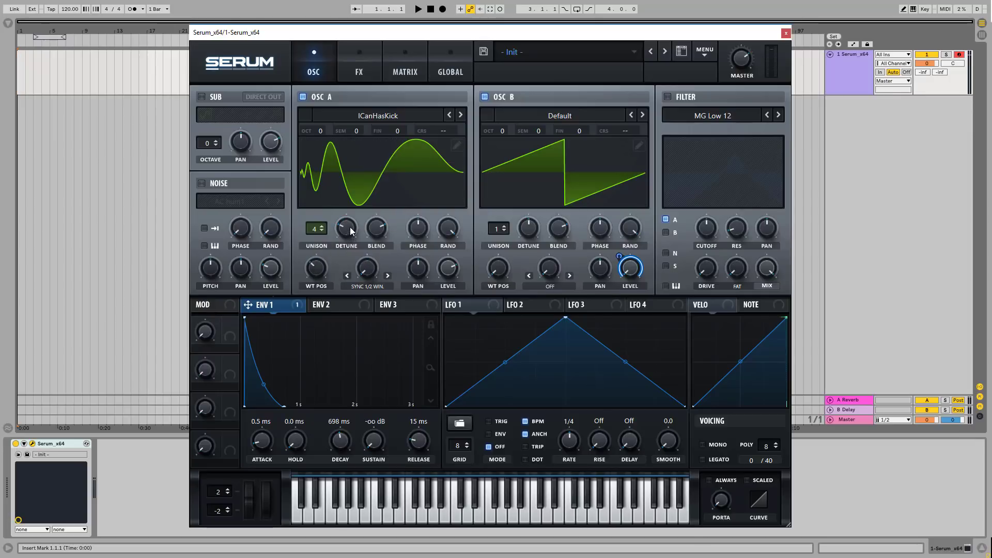
{"action": "left_click", "coordinate": [350, 227]}
Reduce Osc A's random phase to about 19% and slightly lower its start phase.
{"action": "left_click_drag", "start_coordinate": [448, 228], "coordinate": [451, 232]}
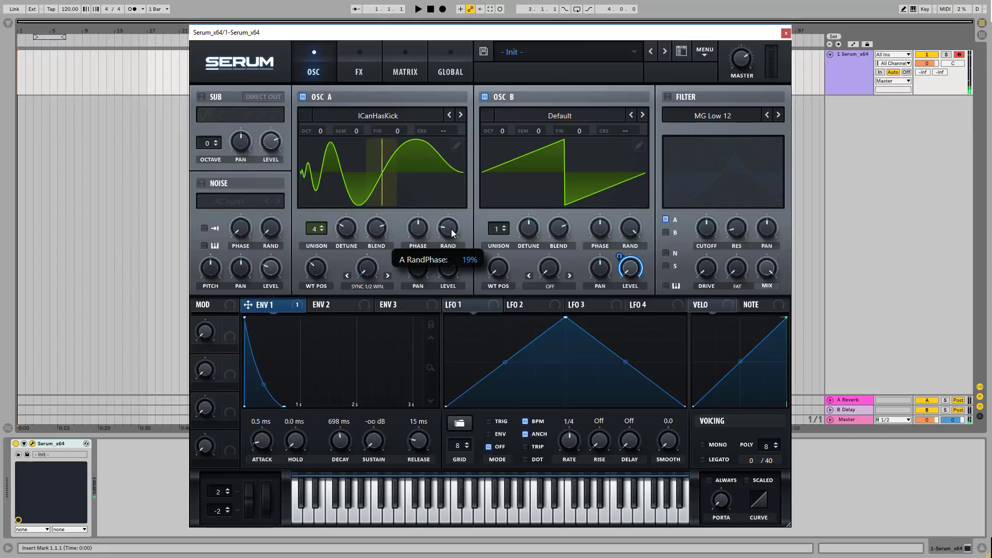
{"action": "left_click", "coordinate": [451, 229]}
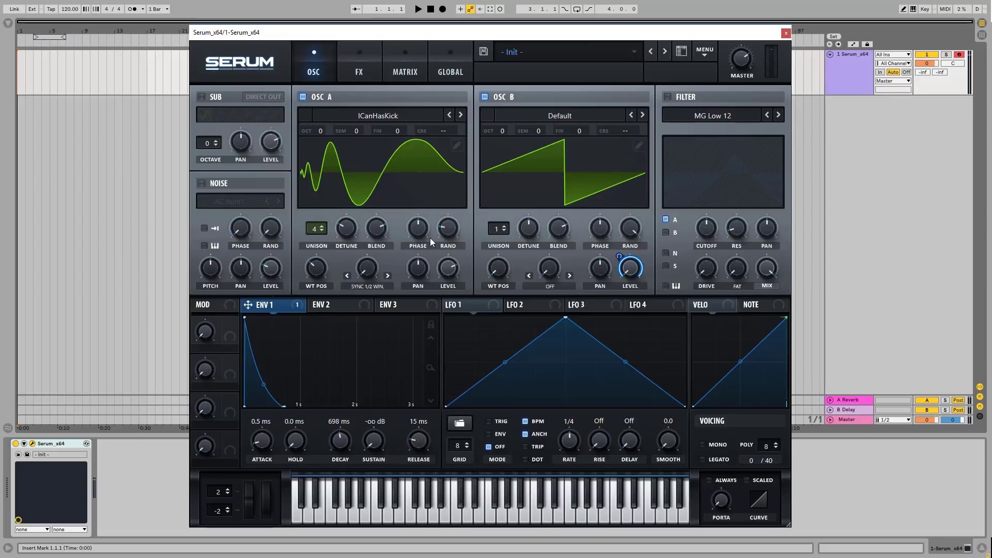
{"action": "mouse_move", "coordinate": [422, 229]}
{"action": "left_mouse_down"}
{"action": "mouse_move", "coordinate": [415, 248]}
{"action": "mouse_move", "coordinate": [417, 228]}
{"action": "mouse_move", "coordinate": [451, 231]}
{"action": "left_mouse_up"}
Enable the filter and set its type to Band 24.
{"action": "left_click", "coordinate": [669, 98]}
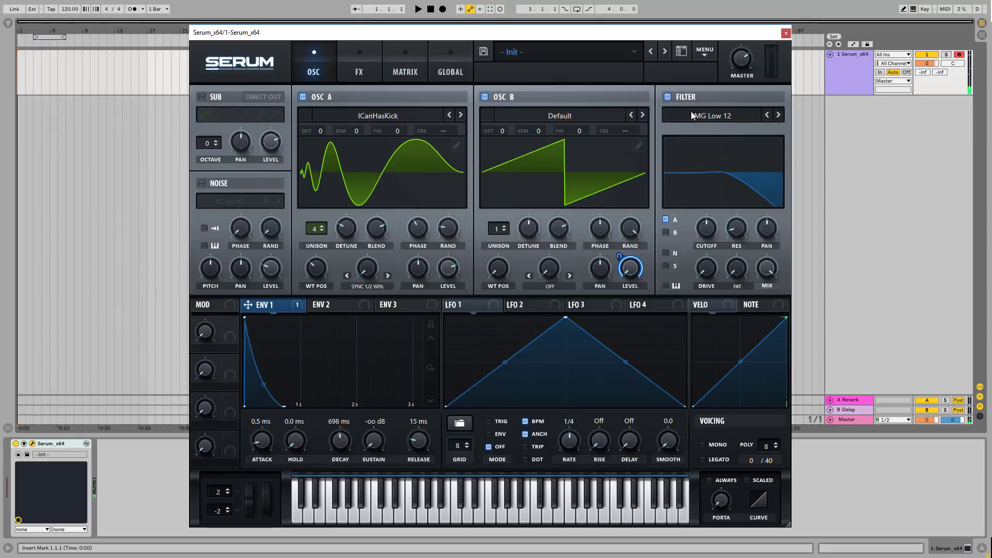
{"action": "left_click", "coordinate": [692, 112]}
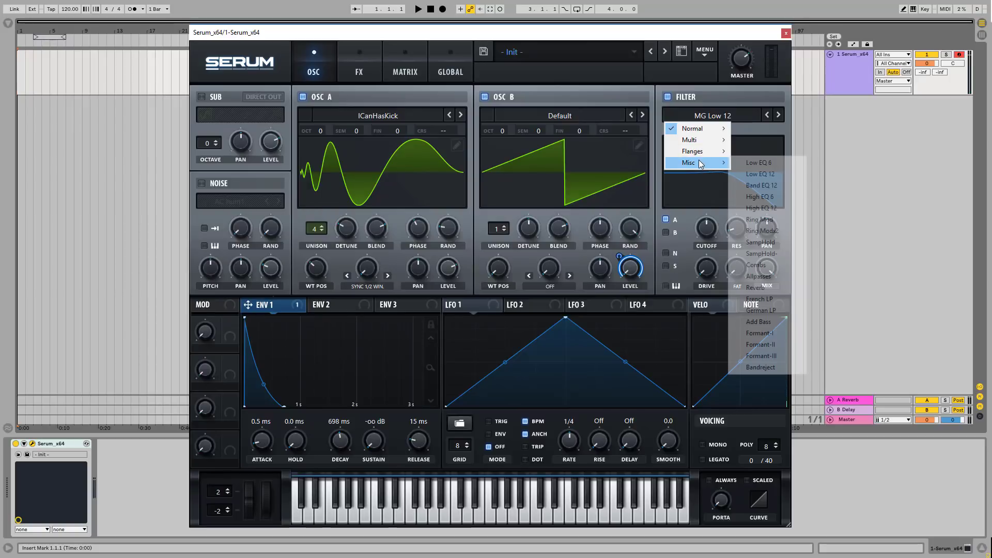
{"action": "mouse_move", "coordinate": [698, 129]}
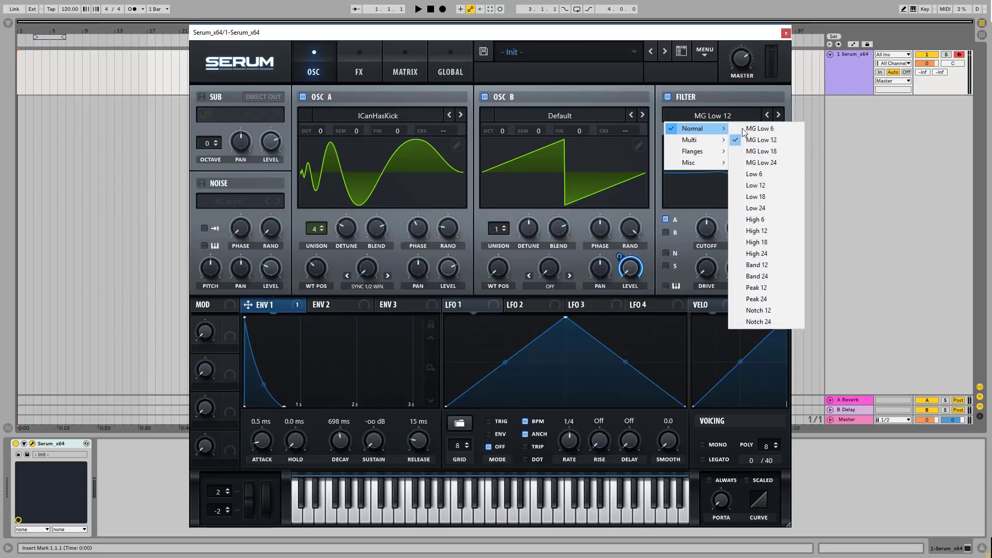
{"action": "left_click", "coordinate": [765, 279]}
Raise the Band 24 filter's resonance and drive, and nudge its cutoff slightly higher.
{"action": "left_click_drag", "start_coordinate": [746, 237], "coordinate": [742, 226]}
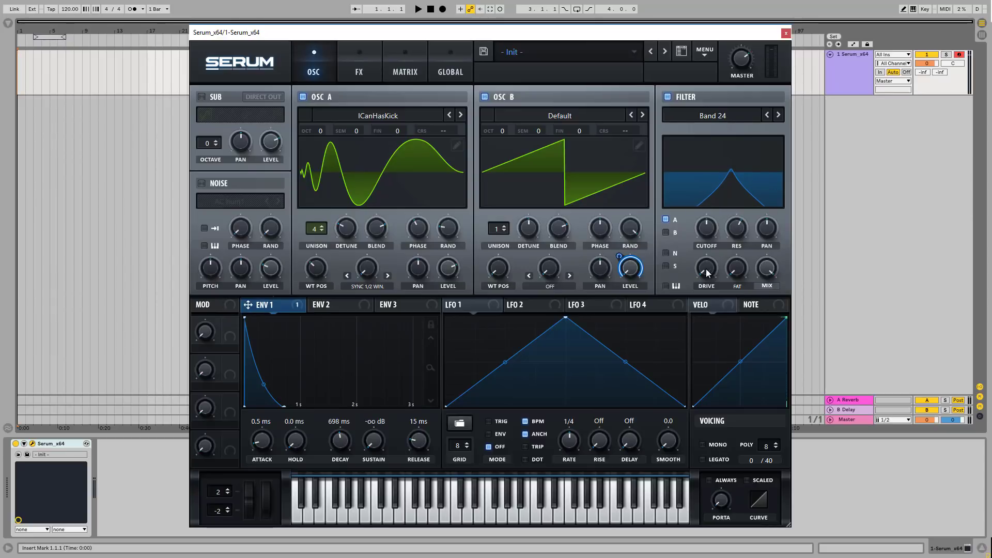
{"action": "left_click_drag", "start_coordinate": [706, 268], "coordinate": [707, 258]}
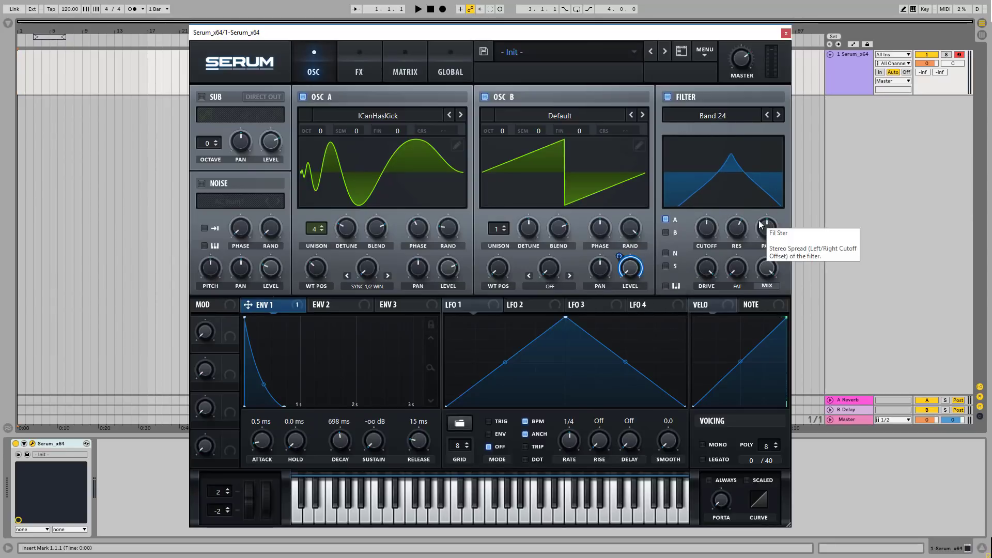
{"action": "left_click_drag", "start_coordinate": [711, 233], "coordinate": [708, 229]}
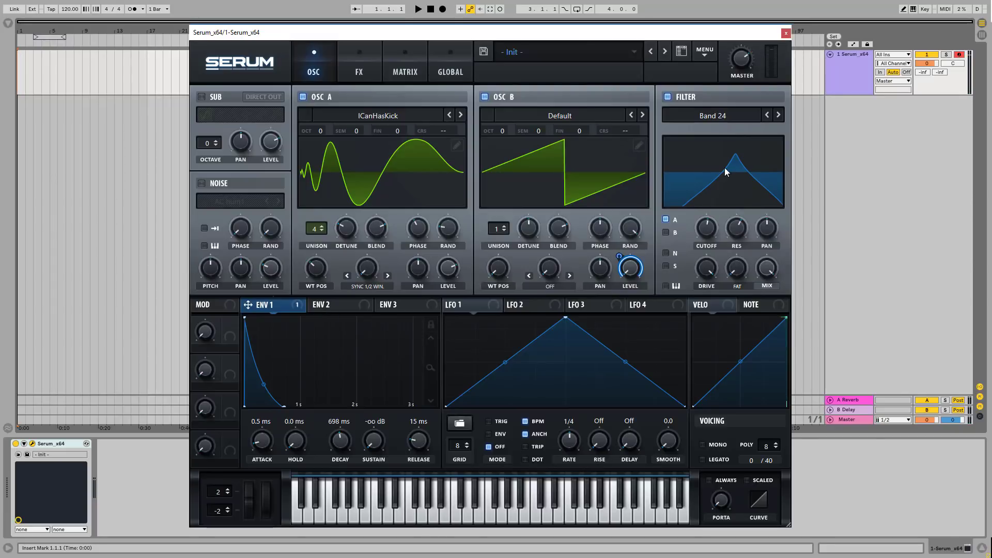
Shape Env 2 with a 492 ms decay and 0% sustain, and assign it to the filter drive.
{"action": "left_click", "coordinate": [343, 301]}
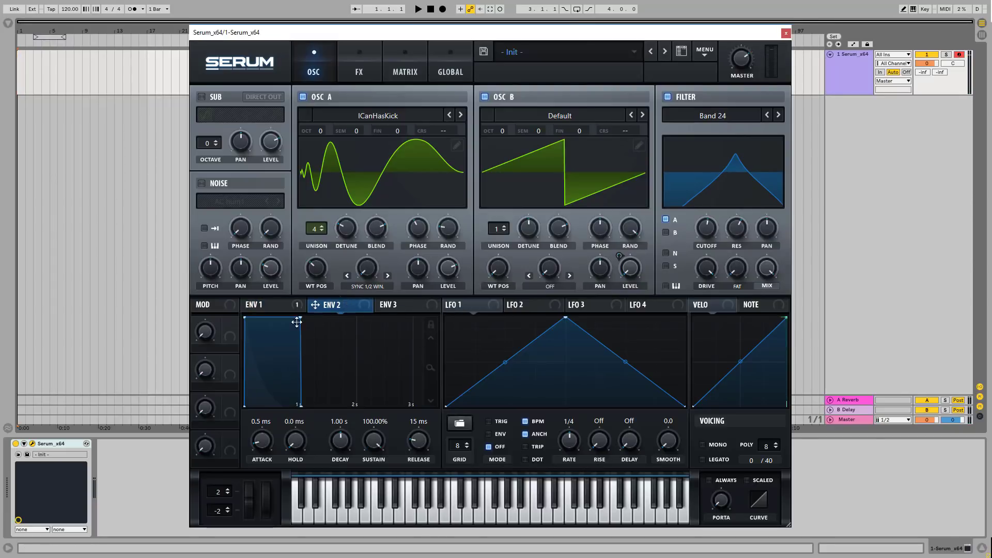
{"action": "left_click_drag", "start_coordinate": [289, 348], "coordinate": [257, 444]}
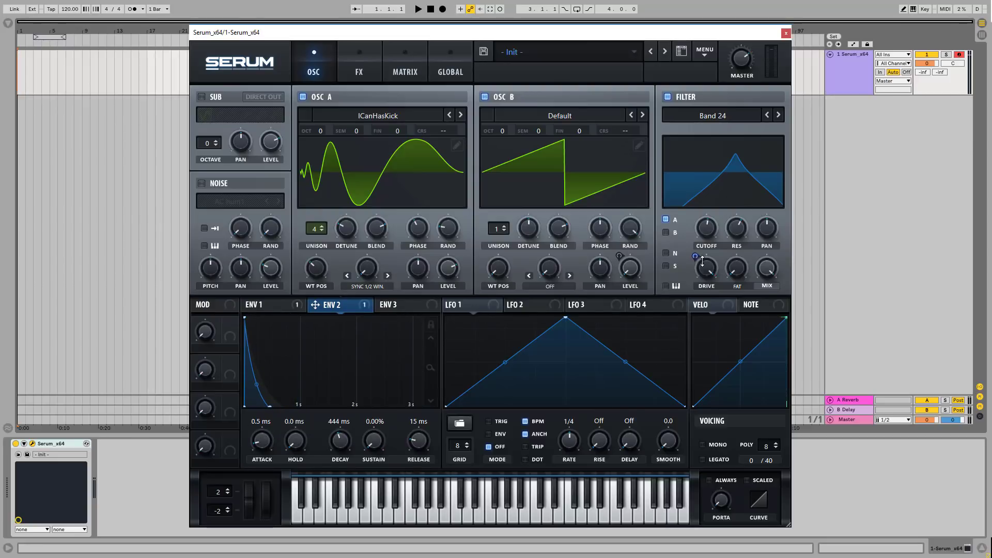
{"action": "left_click_drag", "start_coordinate": [703, 262], "coordinate": [705, 270]}
{"action": "left_click_drag", "start_coordinate": [341, 441], "coordinate": [337, 330]}
Reshape LFO 1 into a steep falling curve with a low tail in ENV mode, and assign it to Osc B's level.
{"action": "left_click_drag", "start_coordinate": [563, 317], "coordinate": [402, 308]}
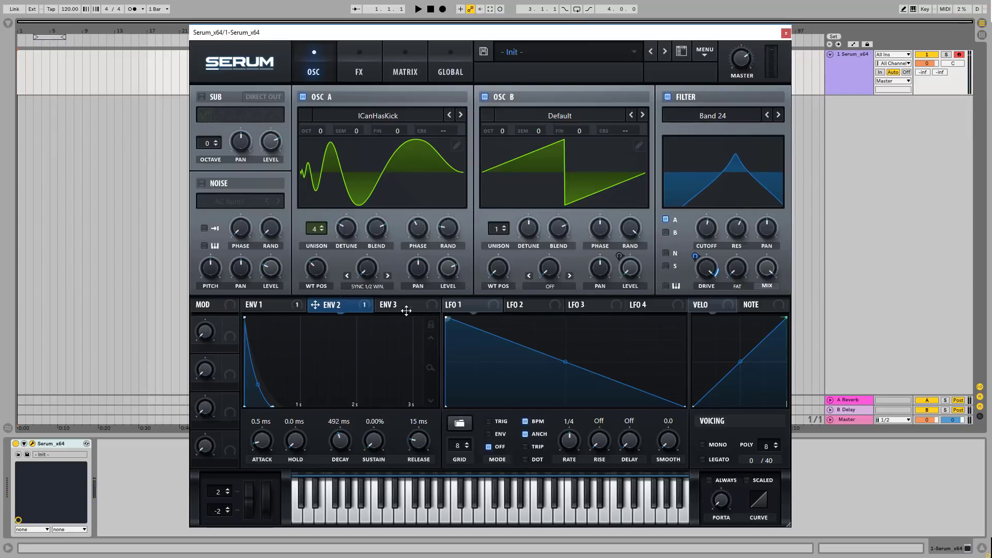
{"action": "double_click", "coordinate": [538, 355]}
{"action": "left_click_drag", "start_coordinate": [539, 356], "coordinate": [521, 407]}
{"action": "left_click_drag", "start_coordinate": [488, 362], "coordinate": [486, 374]}
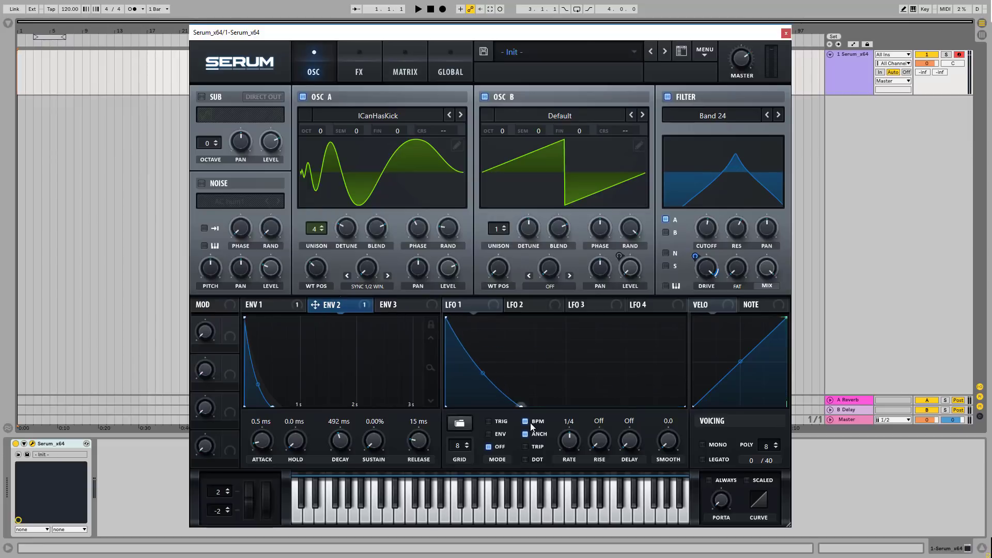
{"action": "left_click_drag", "start_coordinate": [521, 406], "coordinate": [521, 401]}
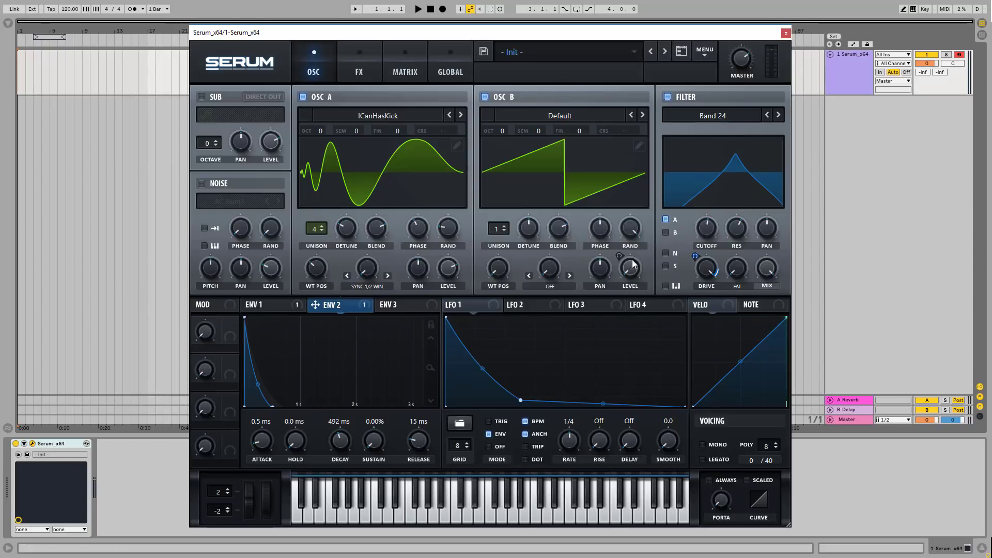
{"action": "left_click_drag", "start_coordinate": [486, 309], "coordinate": [621, 271]}
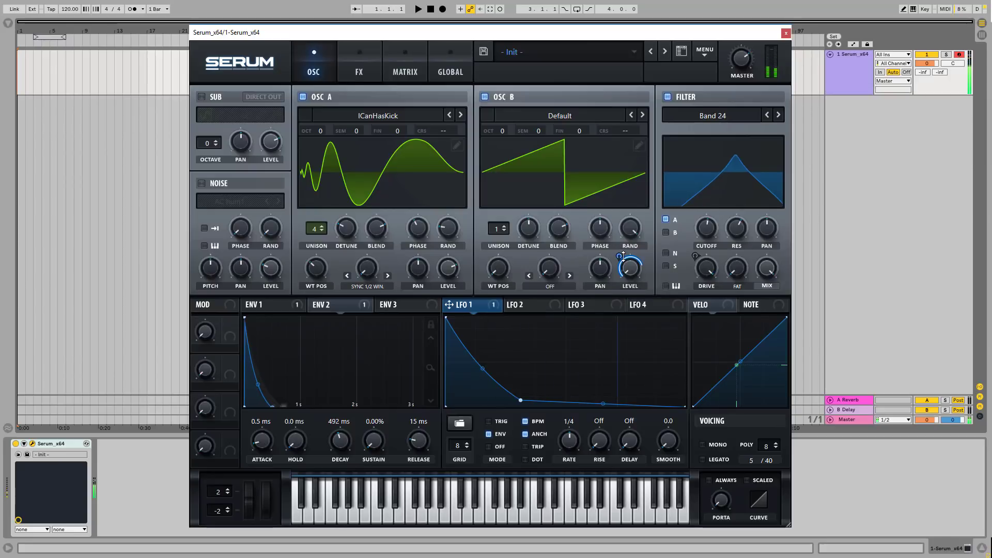
{"action": "mouse_move", "coordinate": [623, 257]}
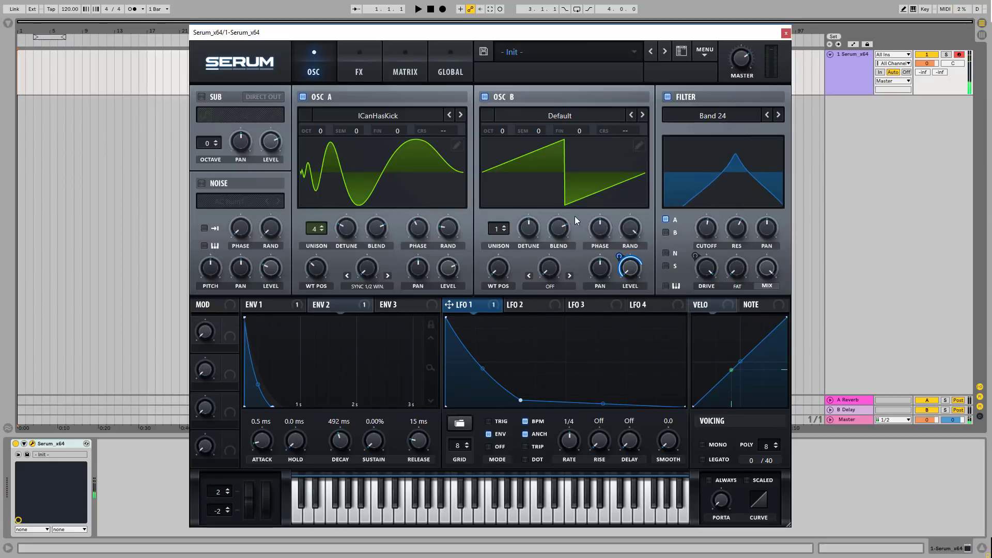
Enable the sub oscillator and switch it to the second waveform shape.
{"action": "left_click", "coordinate": [201, 97]}
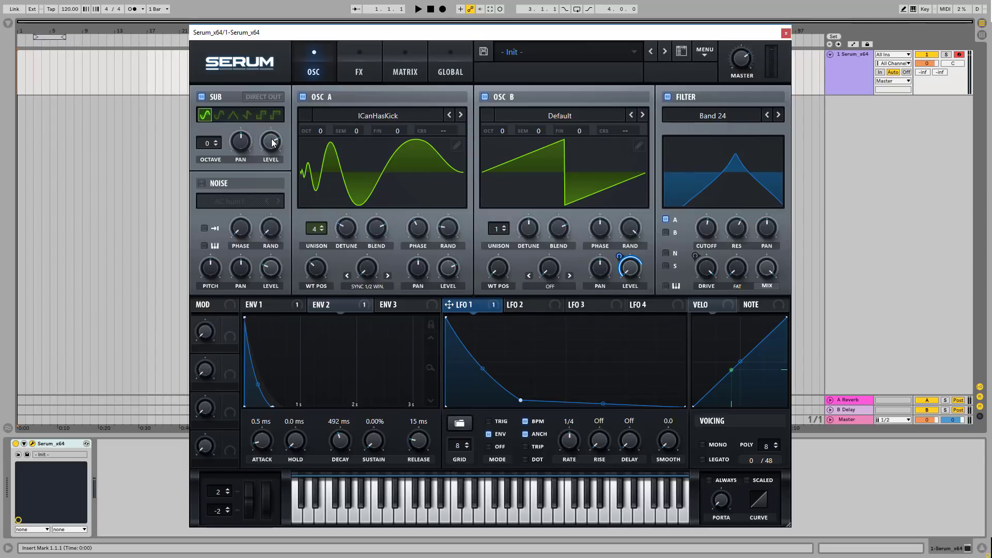
{"action": "left_click", "coordinate": [220, 115]}
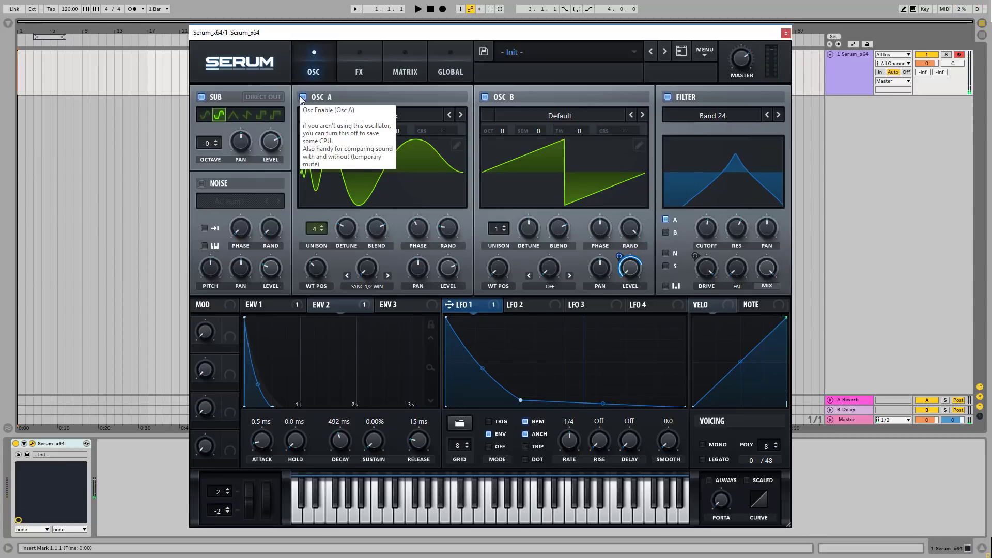
Enable the Hyper/Dimension effect, lowering the Hyper mix and Dimension size and raising the Dimension mix.
{"action": "left_click", "coordinate": [365, 64]}
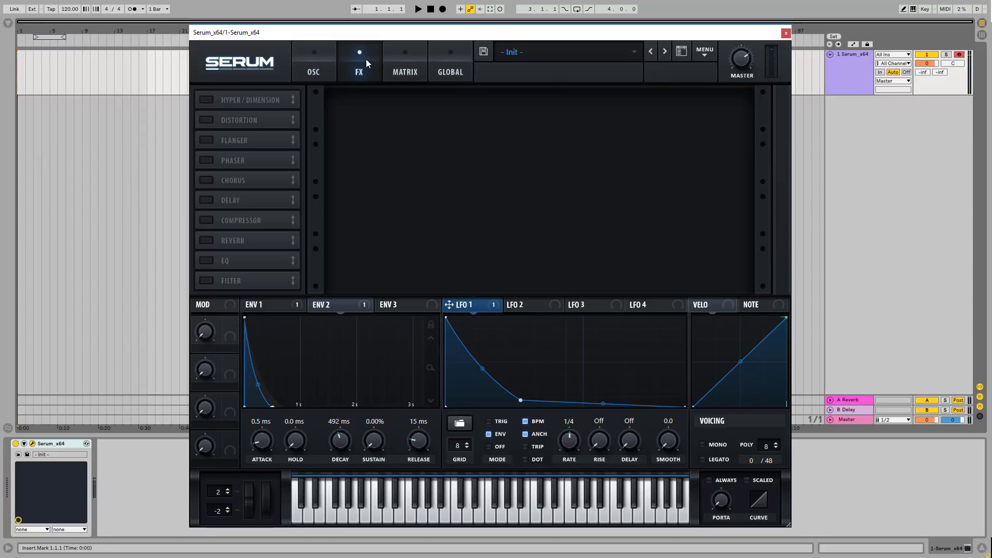
{"action": "left_click", "coordinate": [206, 100]}
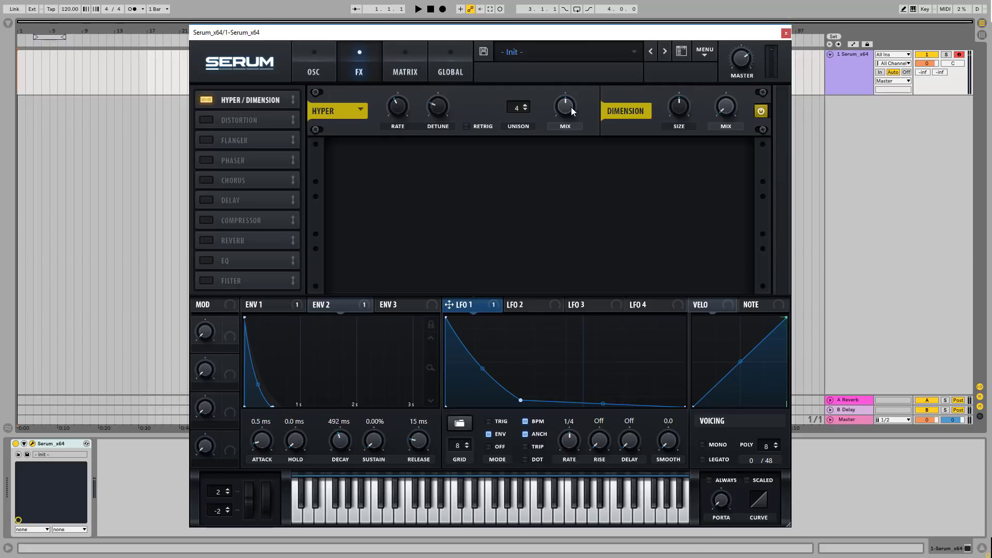
{"action": "left_click_drag", "start_coordinate": [563, 123], "coordinate": [561, 134]}
{"action": "left_click_drag", "start_coordinate": [680, 123], "coordinate": [682, 143]}
Enable the Filter effect directly after Hyper/Dimension and set its type to Cmb H6+.
{"action": "left_click", "coordinate": [206, 281]}
{"action": "left_click_drag", "start_coordinate": [229, 280], "coordinate": [246, 116]}
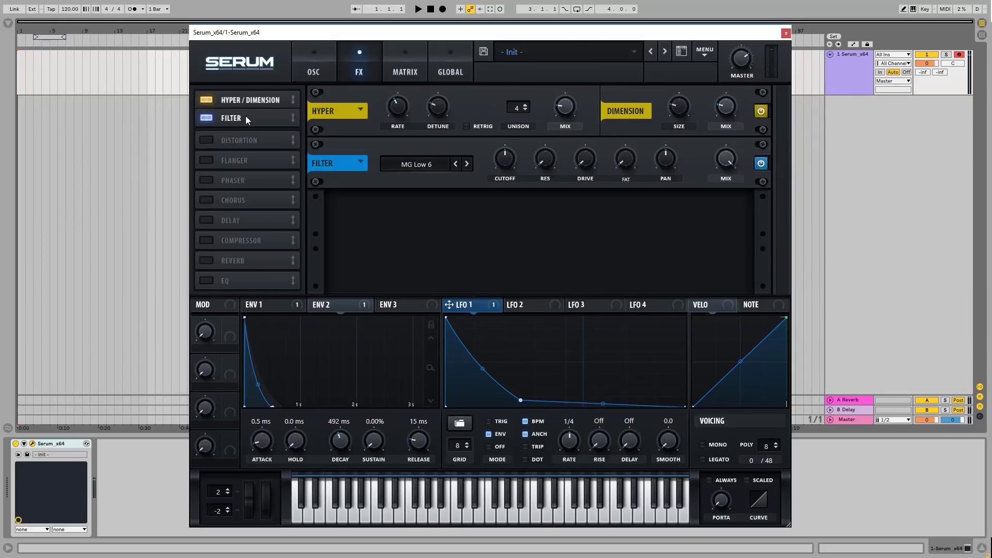
{"action": "left_click", "coordinate": [417, 165]}
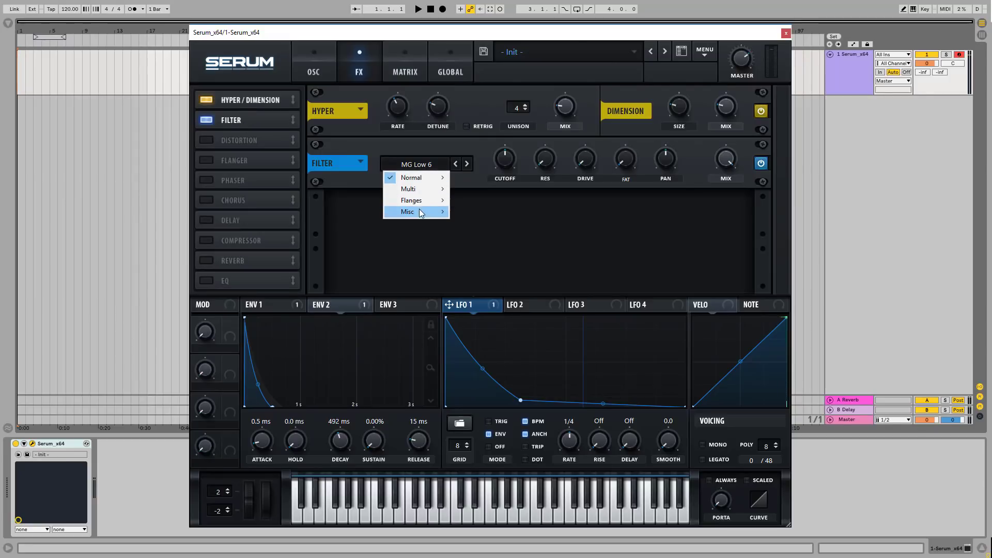
{"action": "mouse_move", "coordinate": [422, 189]}
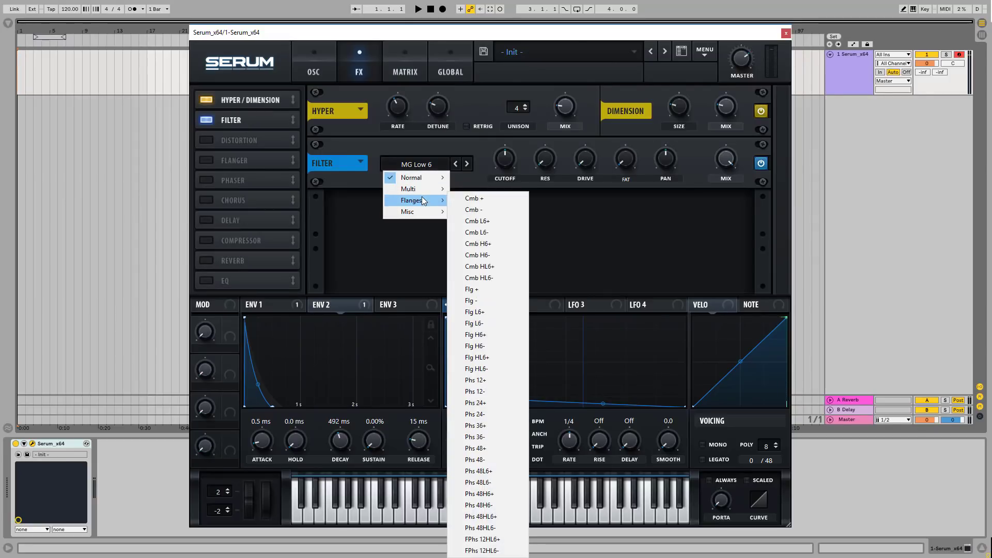
{"action": "left_click", "coordinate": [497, 243]}
Raise the effects filter's cutoff, set resonance to 64% and drive to maximum, and bring its mix down to about halfway.
{"action": "mouse_move", "coordinate": [510, 153]}
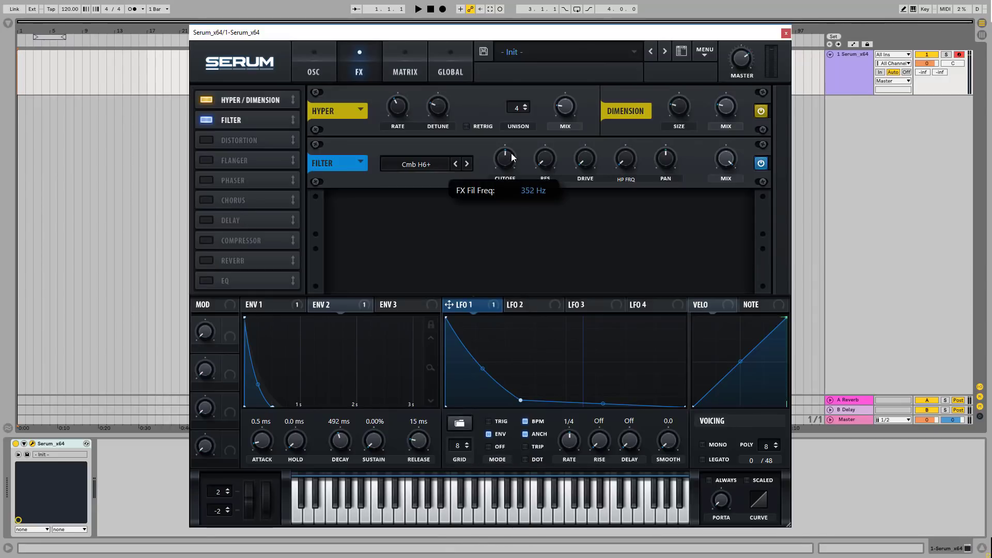
{"action": "left_click_drag", "start_coordinate": [543, 160], "coordinate": [562, 109]}
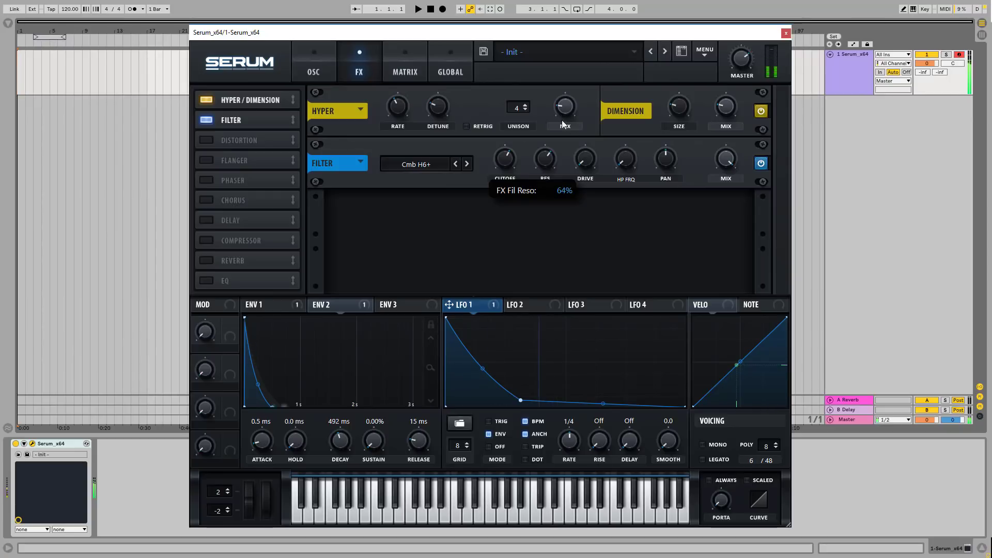
{"action": "mouse_move", "coordinate": [592, 163]}
{"action": "left_click_drag", "start_coordinate": [592, 163], "coordinate": [623, 2]}
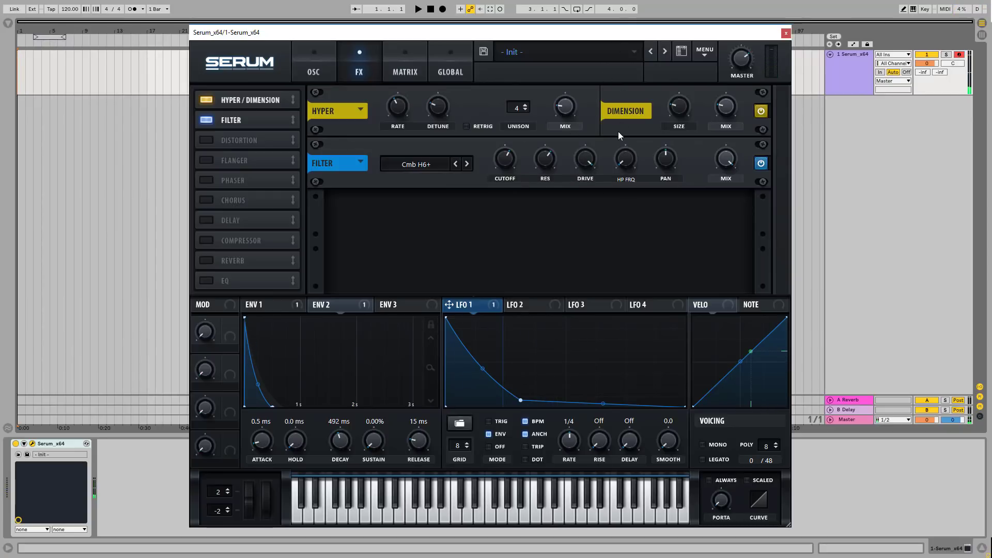
{"action": "left_click_drag", "start_coordinate": [733, 158], "coordinate": [730, 217]}
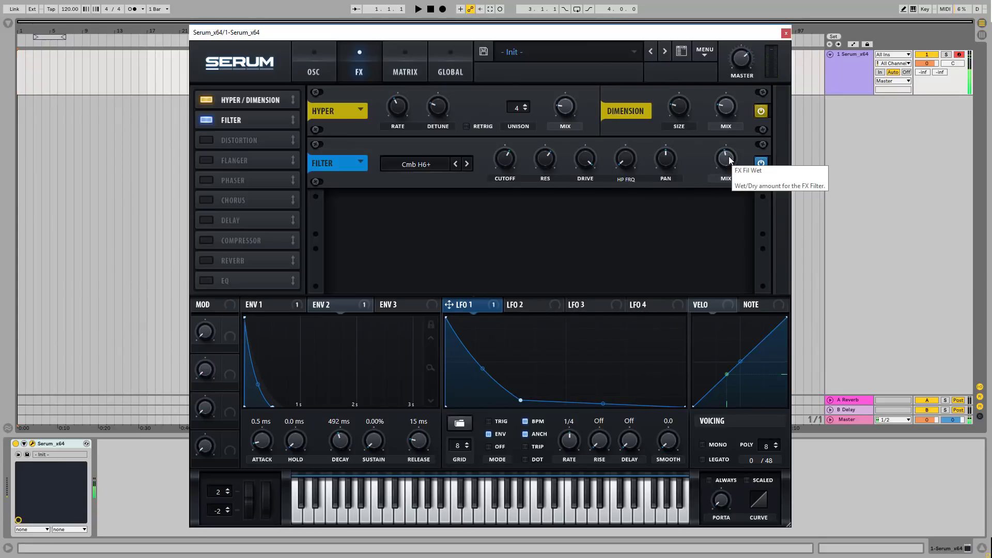
{"action": "double_click", "coordinate": [729, 163]}
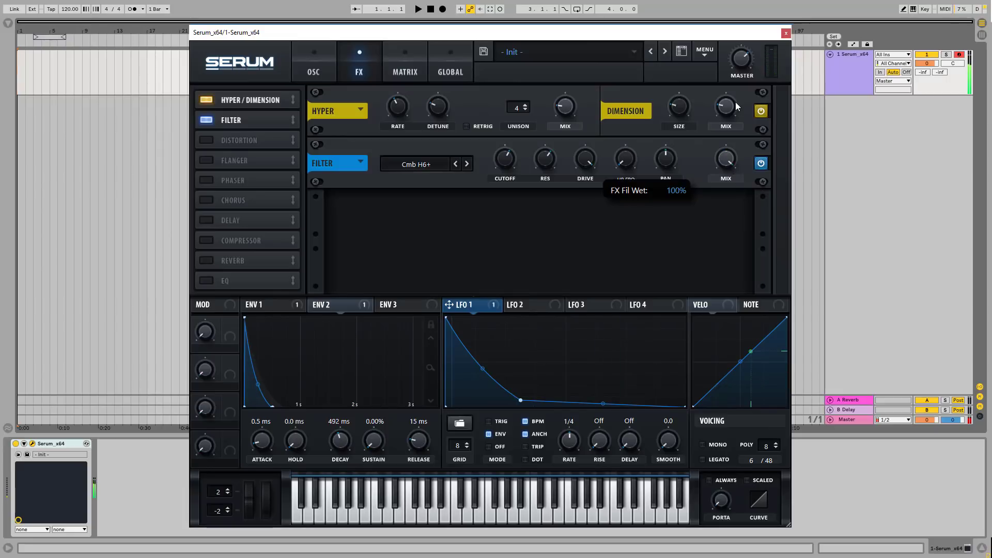
{"action": "left_click_drag", "start_coordinate": [736, 107], "coordinate": [731, 162]}
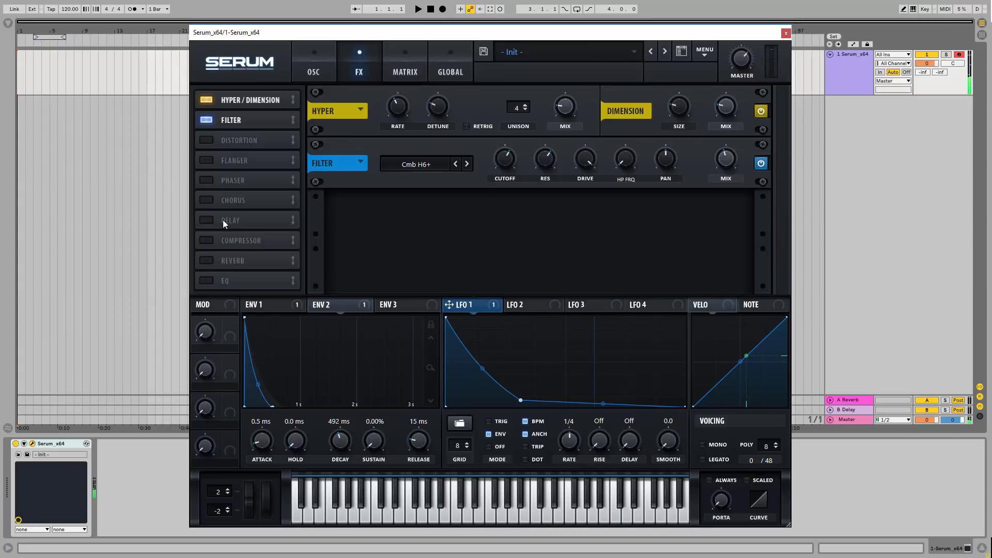
Enable Diode 1 distortion at full drive with a PRE filter at 307 Hz and Q 6.2, its frequency modulated by LFO 1.
{"action": "left_click", "coordinate": [217, 140]}
{"action": "left_click", "coordinate": [421, 215]}
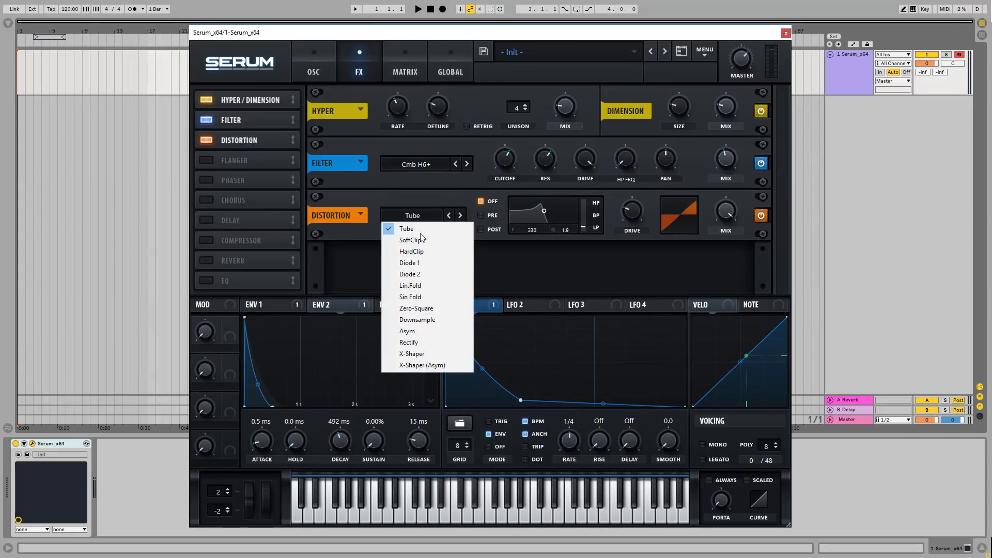
{"action": "left_click", "coordinate": [418, 262]}
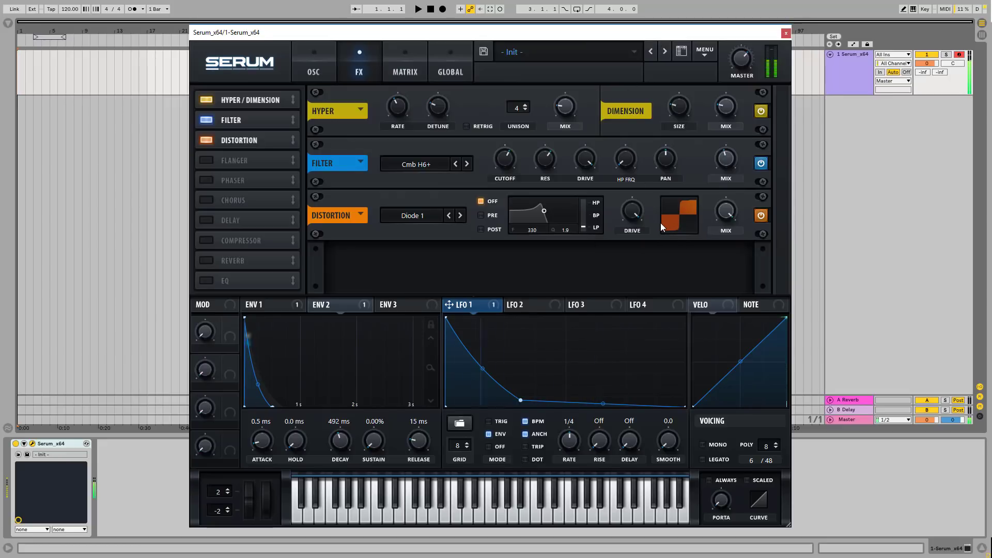
{"action": "left_click", "coordinate": [481, 215]}
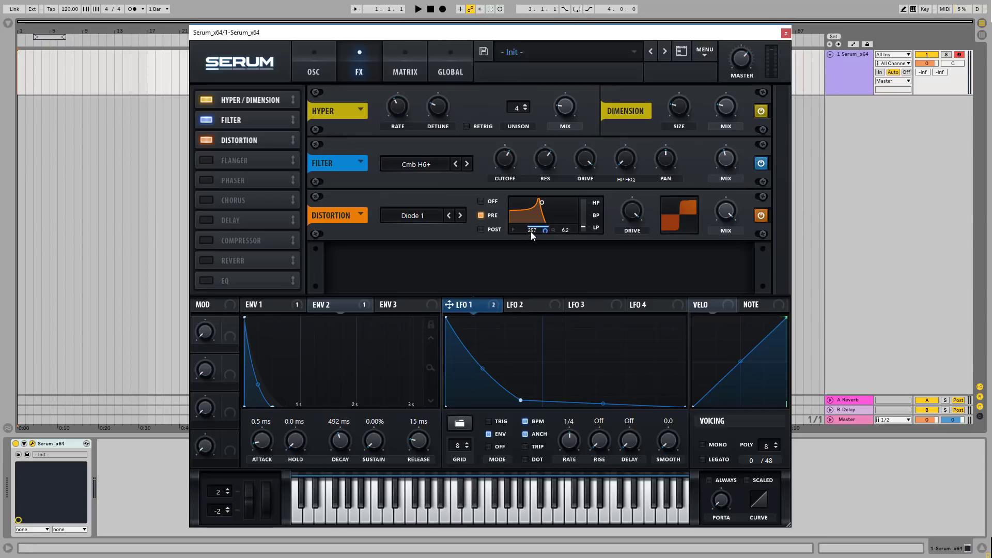
{"action": "left_click_drag", "start_coordinate": [531, 232], "coordinate": [545, 230]}
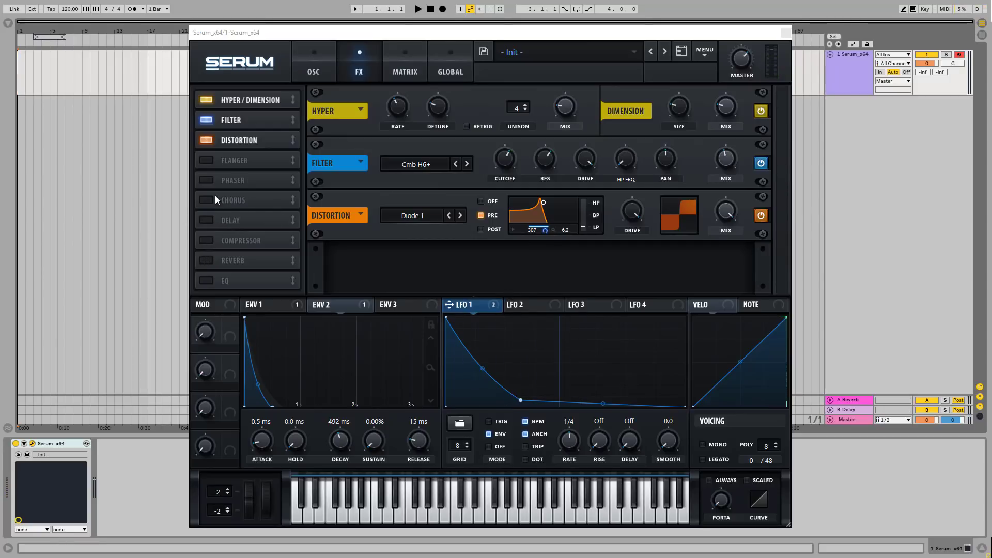
Enable the Phaser after Distortion, with minimum rate, reduced depth, frequency and mix, and feedback at about 81%.
{"action": "left_click", "coordinate": [218, 178]}
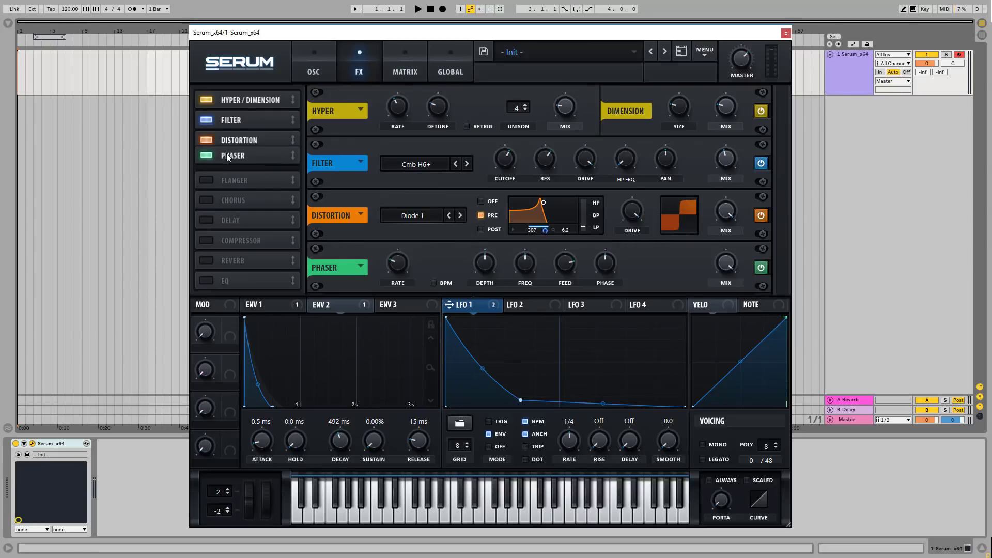
{"action": "left_click_drag", "start_coordinate": [396, 266], "coordinate": [418, 330]}
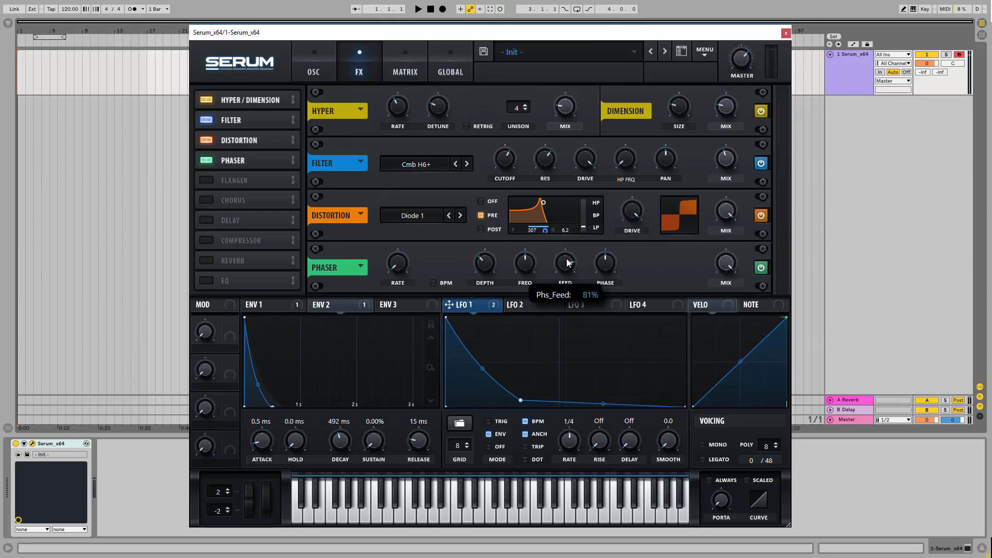
{"action": "mouse_move", "coordinate": [525, 266]}
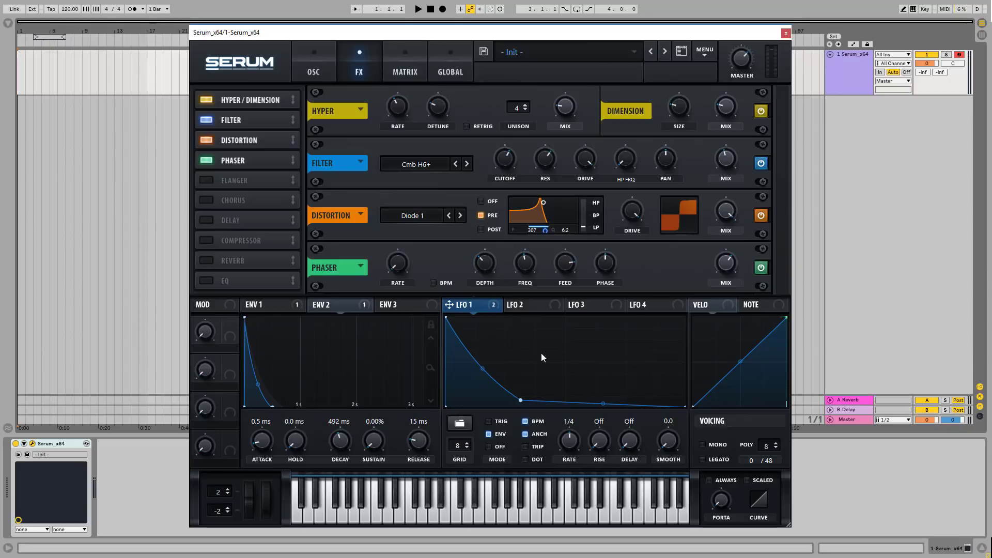
Shape LFO 2 into a short full-level plateau that drops steeply to zero.
{"action": "left_click", "coordinate": [539, 305]}
{"action": "left_click_drag", "start_coordinate": [566, 316], "coordinate": [445, 317]}
{"action": "double_click", "coordinate": [503, 338]}
{"action": "left_click_drag", "start_coordinate": [503, 337], "coordinate": [518, 402]}
{"action": "double_click", "coordinate": [532, 331]}
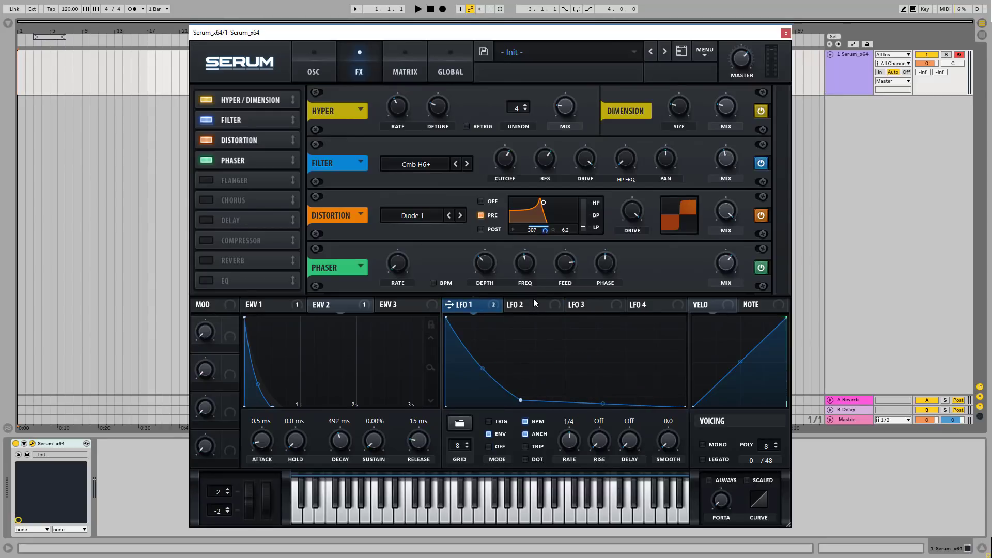
{"action": "left_click", "coordinate": [534, 302]}
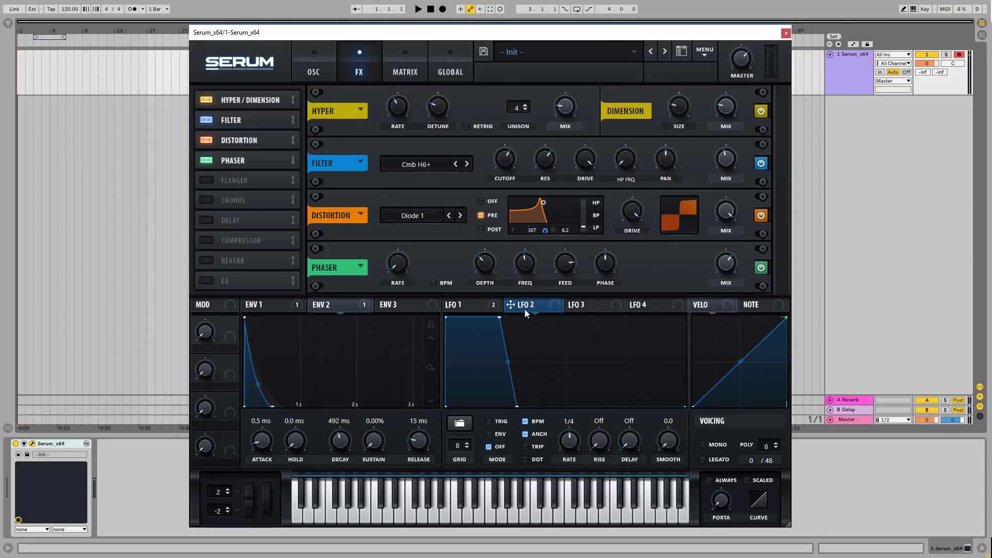
{"action": "left_click_drag", "start_coordinate": [519, 407], "coordinate": [514, 406]}
Assign LFO 2 to the phaser mix, adjust the modulation amount, and switch LFO 2 to ENV mode.
{"action": "left_click_drag", "start_coordinate": [497, 319], "coordinate": [718, 267]}
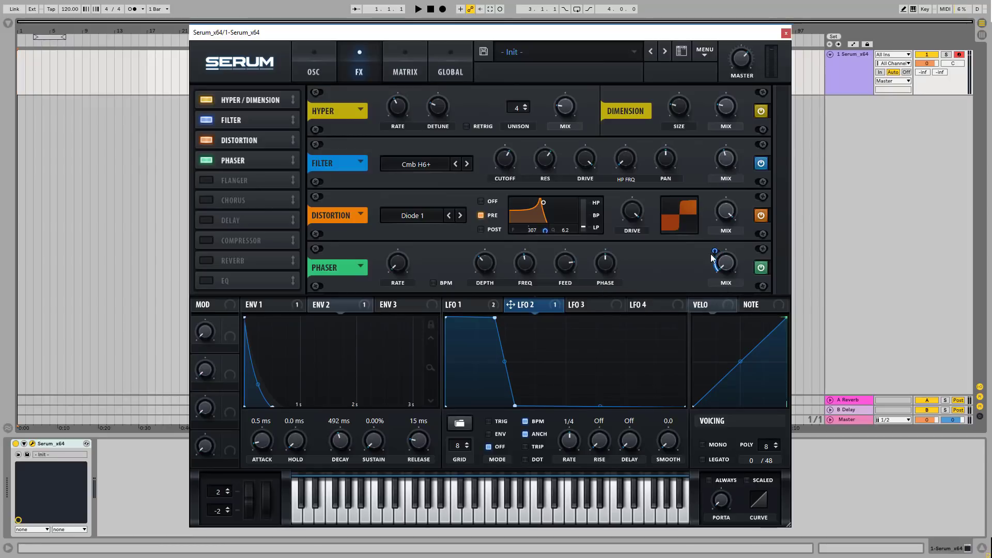
{"action": "mouse_move", "coordinate": [716, 252]}
{"action": "mouse_move", "coordinate": [716, 252]}
{"action": "left_mouse_down"}
{"action": "mouse_move", "coordinate": [721, 238]}
{"action": "mouse_move", "coordinate": [722, 247]}
{"action": "left_mouse_up"}
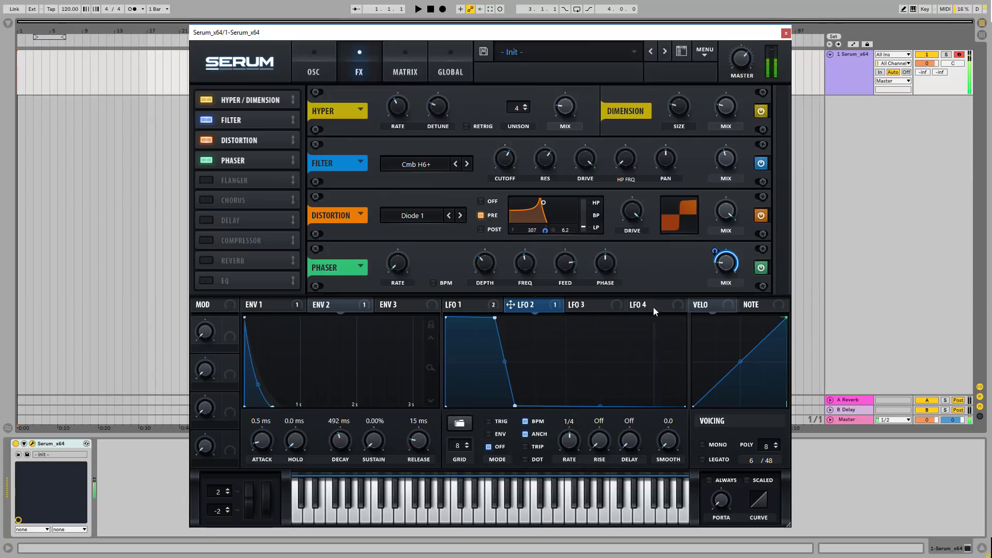
{"action": "left_click", "coordinate": [493, 423]}
{"action": "left_click", "coordinate": [496, 434]}
Enable the EQ before the Phaser and set its high band to a low-pass at about 146 Hz.
{"action": "left_click", "coordinate": [218, 279]}
{"action": "left_click_drag", "start_coordinate": [217, 279], "coordinate": [245, 159]}
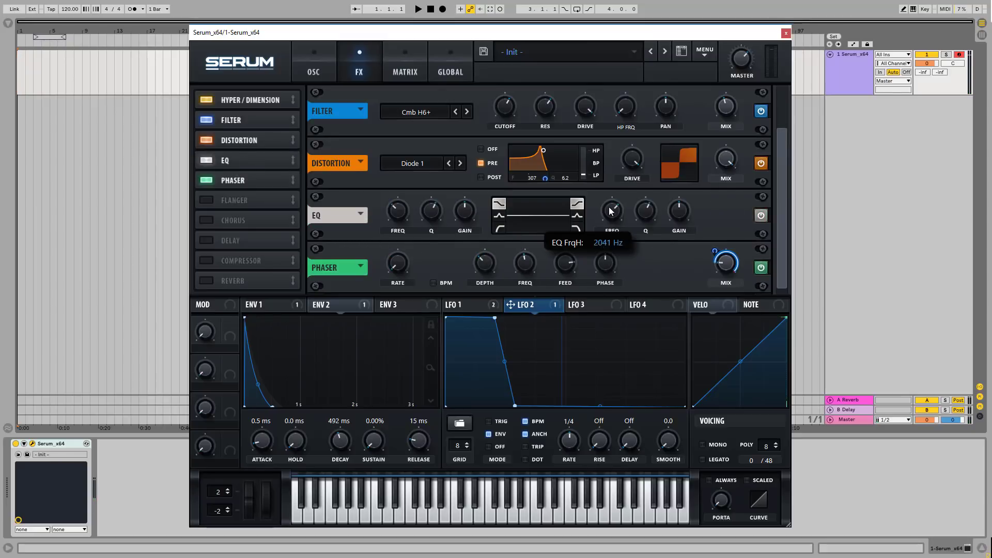
{"action": "left_click", "coordinate": [576, 228]}
{"action": "left_click_drag", "start_coordinate": [613, 211], "coordinate": [633, 219]}
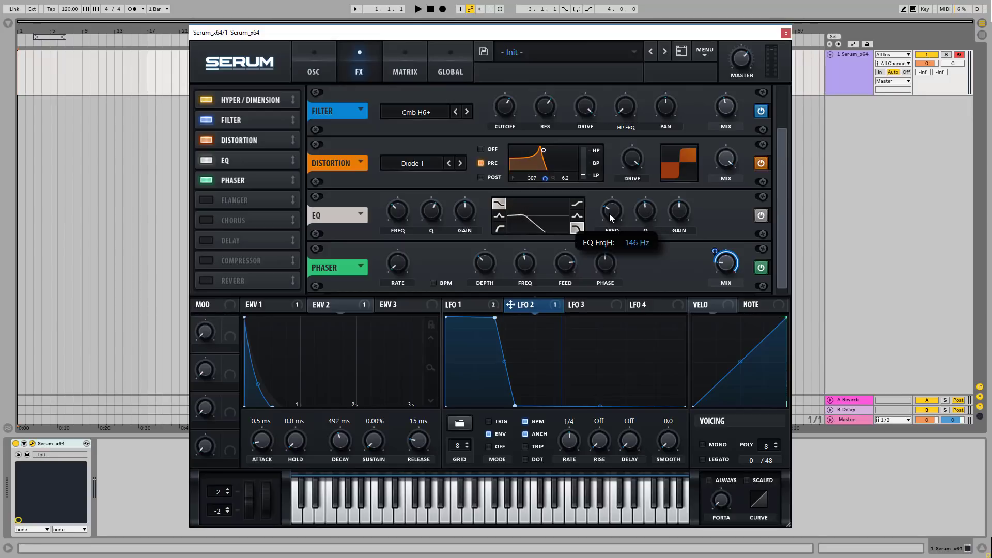
Assign LFO 1 to the EQ's high-band frequency and low-band gain, adjusting the gain modulation amount.
{"action": "left_click_drag", "start_coordinate": [464, 303], "coordinate": [614, 205]}
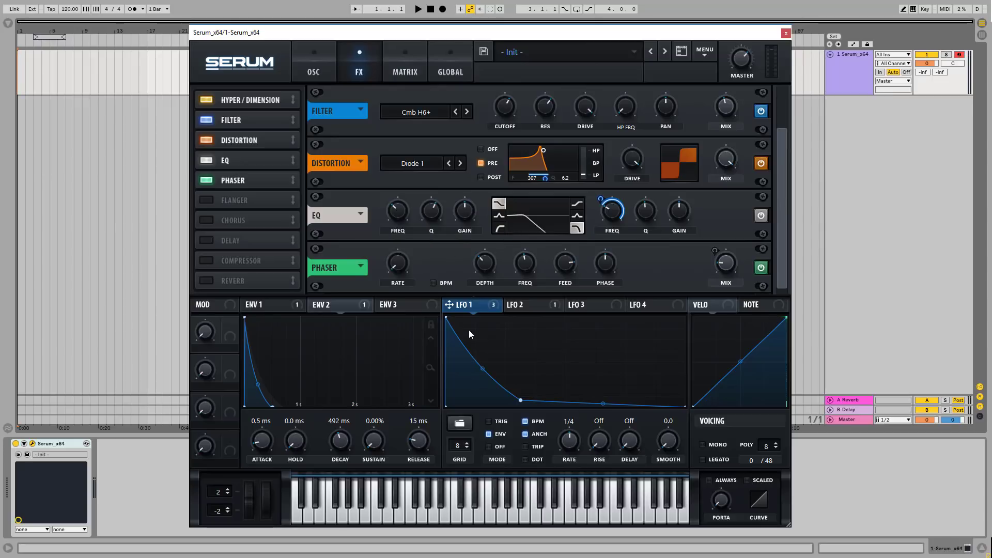
{"action": "left_click_drag", "start_coordinate": [463, 216], "coordinate": [462, 215]}
{"action": "left_click_drag", "start_coordinate": [453, 196], "coordinate": [450, 275]}
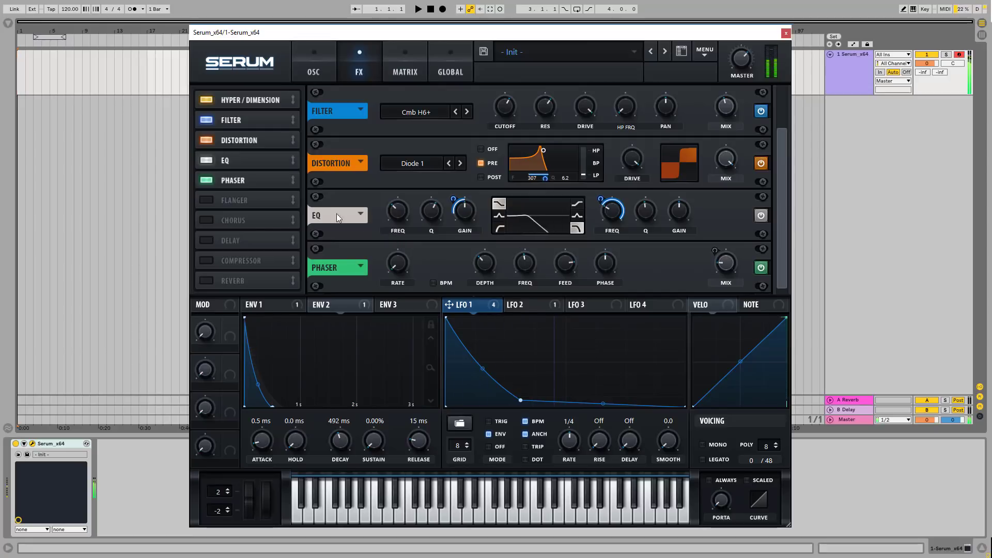
Move Distortion after the Phaser in the effects chain and readjust LFO 1's modulation of the EQ's low-band gain.
{"action": "left_click_drag", "start_coordinate": [241, 144], "coordinate": [242, 188]}
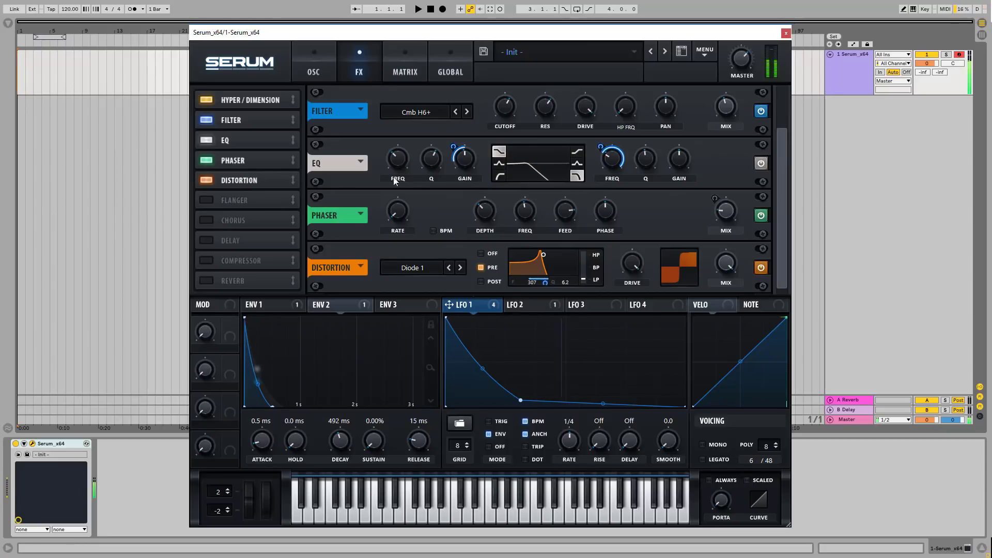
{"action": "mouse_move", "coordinate": [455, 157]}
{"action": "left_click_drag", "start_coordinate": [456, 158], "coordinate": [468, 96]}
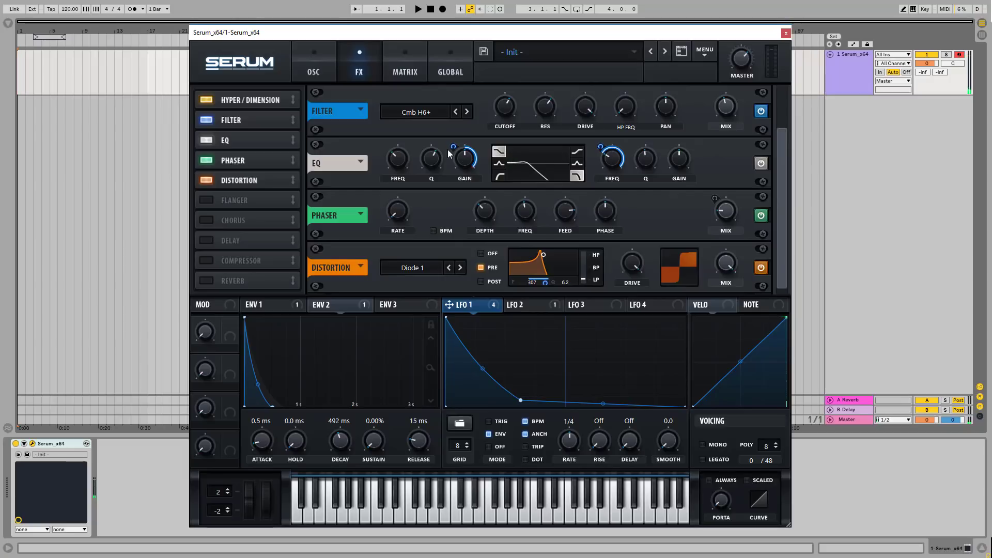
{"action": "mouse_move", "coordinate": [453, 146]}
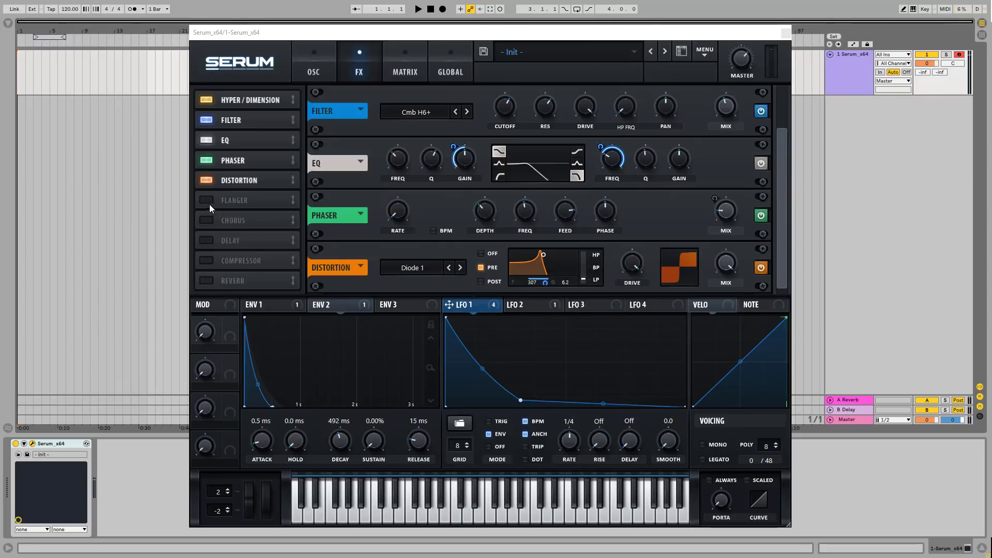
Enable the Flanger with minimum rate, reduced depth and feedback, and phase at 109°, and modulate its lowered mix with LFO 1.
{"action": "left_click", "coordinate": [233, 202]}
{"action": "left_click_drag", "start_coordinate": [399, 268], "coordinate": [392, 364]}
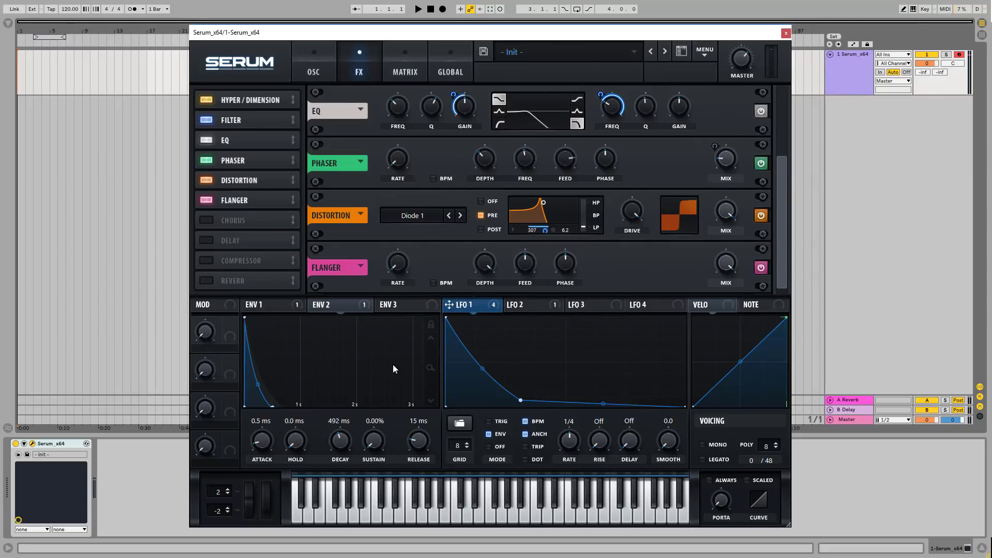
{"action": "left_click_drag", "start_coordinate": [484, 262], "coordinate": [488, 306]}
{"action": "left_click_drag", "start_coordinate": [725, 271], "coordinate": [725, 269]}
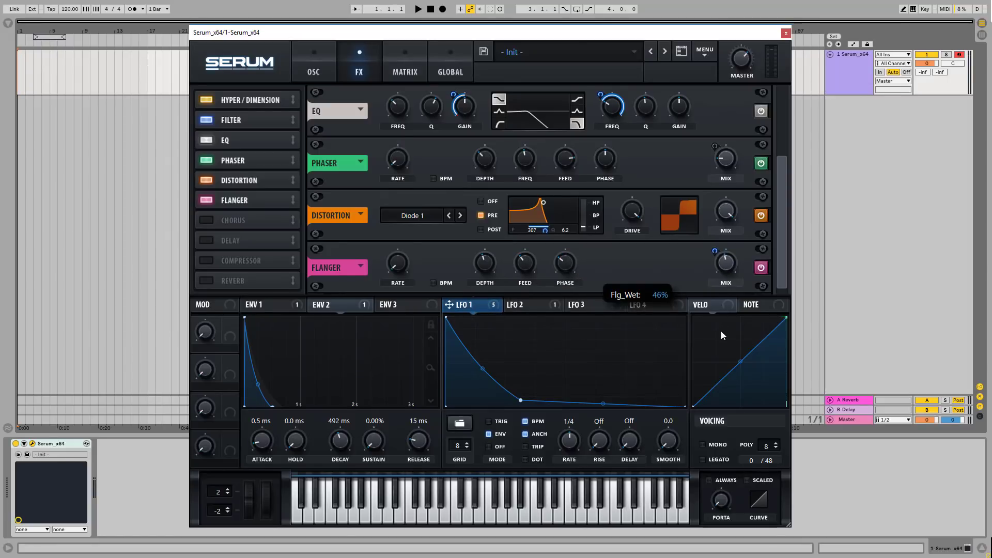
{"action": "left_click_drag", "start_coordinate": [721, 348], "coordinate": [721, 361]}
{"action": "left_click_drag", "start_coordinate": [715, 251], "coordinate": [728, 157]}
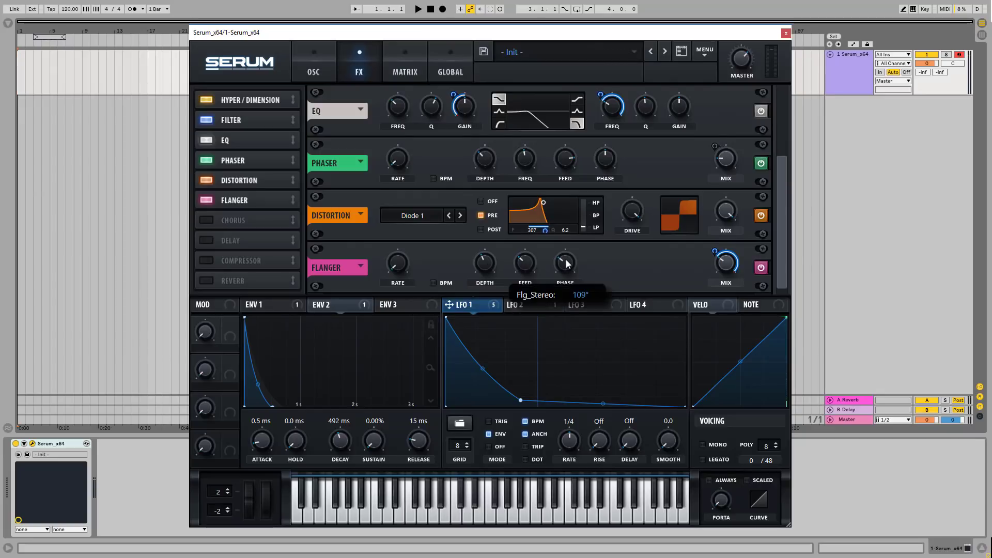
Add a multiband Compressor after the Flanger with a lower ratio and slightly raised gain, and adjust the master volume.
{"action": "left_click", "coordinate": [211, 262]}
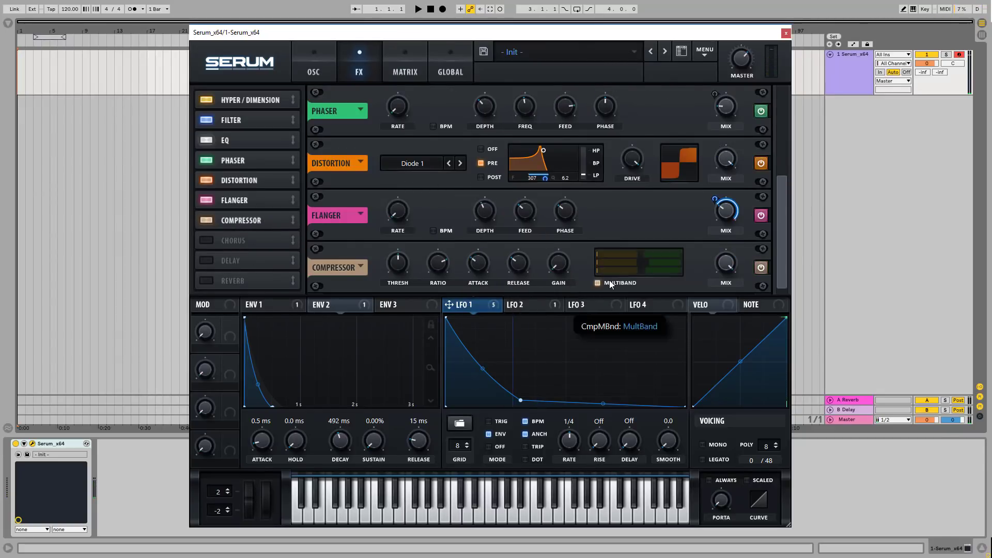
{"action": "scroll", "coordinate": [558, 263], "scroll_direction": "up", "scroll_amount": 2}
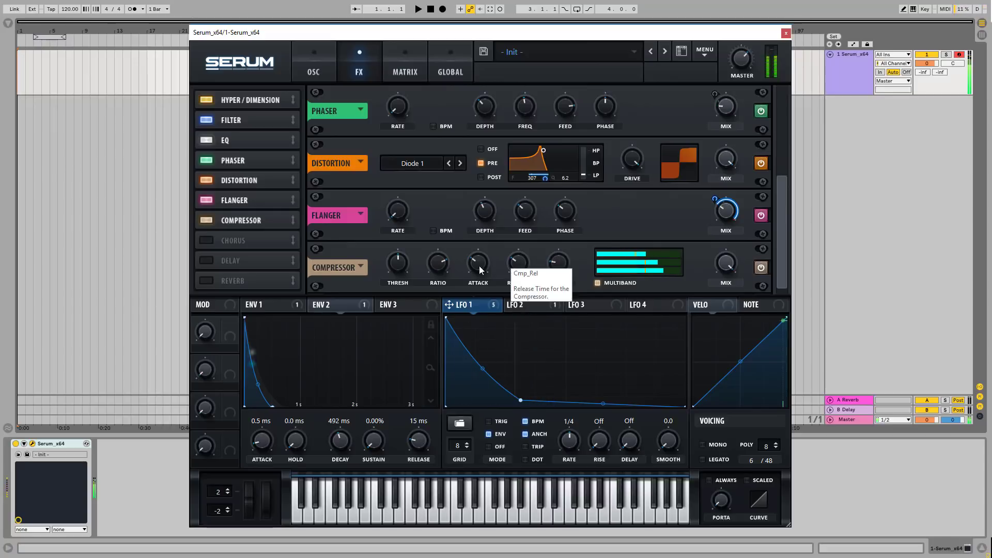
{"action": "left_click_drag", "start_coordinate": [444, 264], "coordinate": [442, 278]}
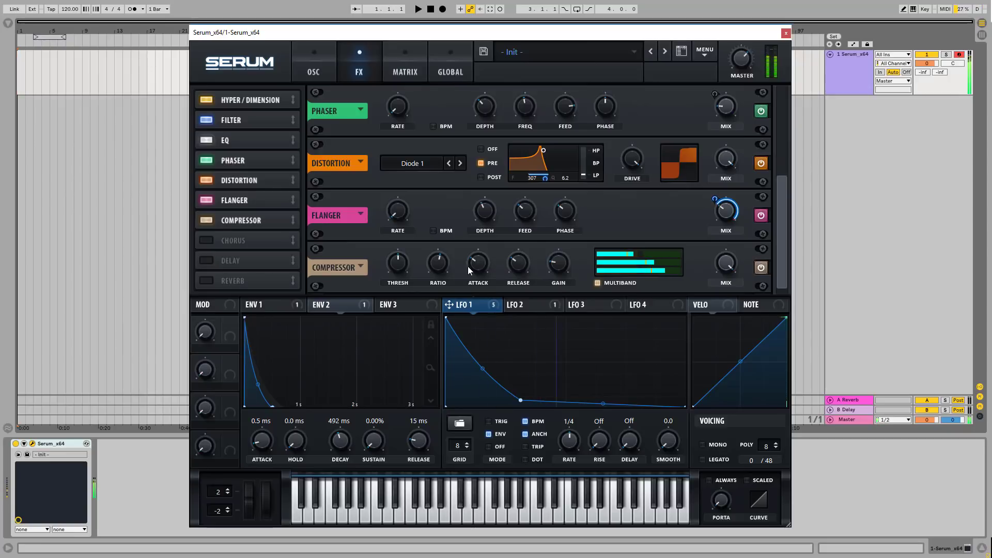
{"action": "left_click_drag", "start_coordinate": [439, 263], "coordinate": [438, 268]}
{"action": "left_click_drag", "start_coordinate": [743, 58], "coordinate": [743, 64]}
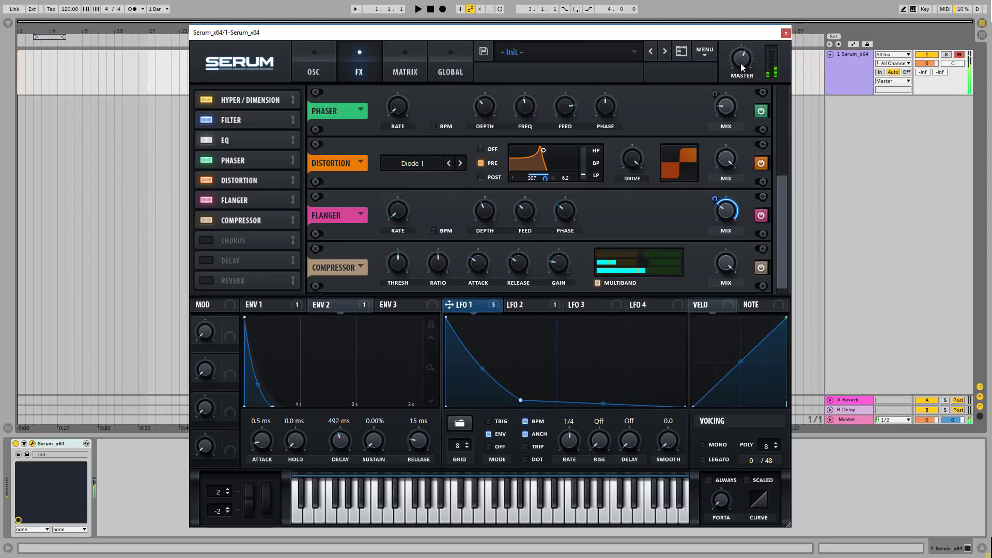
Shape Env 3 with 230 ms decay, zero sustain and 8.8 ms release, and route it to the global master tuning.
{"action": "left_click", "coordinate": [427, 304]}
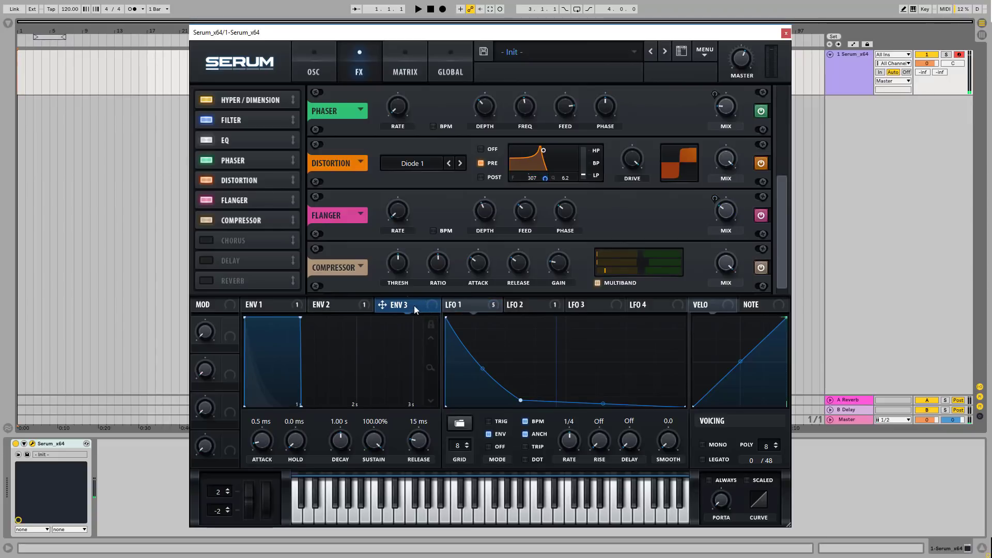
{"action": "left_click_drag", "start_coordinate": [299, 320], "coordinate": [246, 436]}
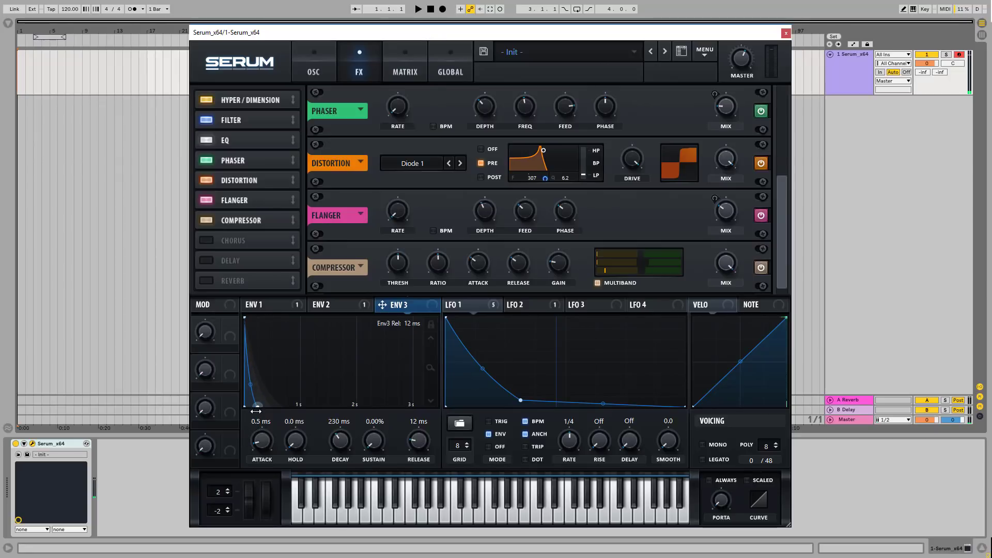
{"action": "left_click", "coordinate": [405, 65]}
{"action": "scroll", "coordinate": [437, 176], "scroll_direction": "down", "scroll_amount": 4}
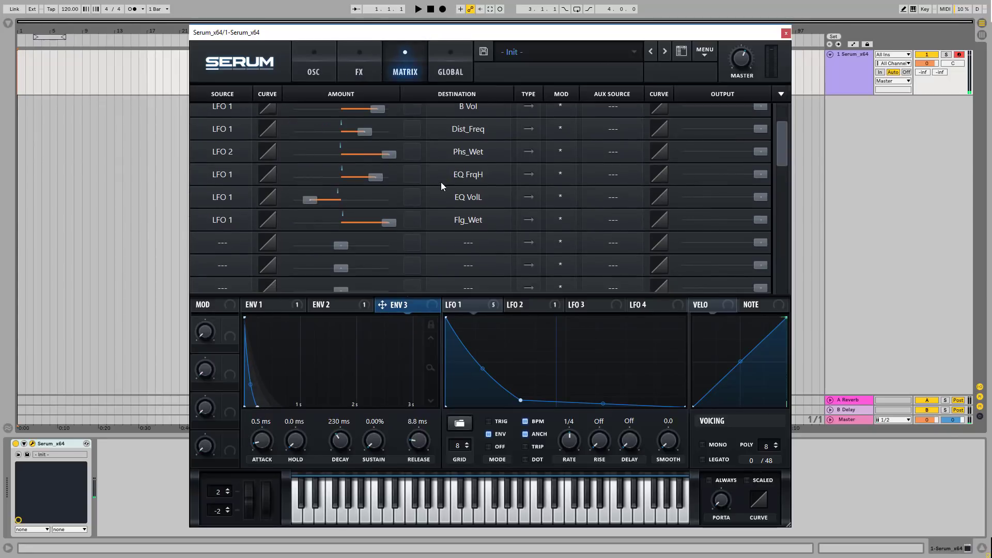
{"action": "left_click", "coordinate": [228, 210]}
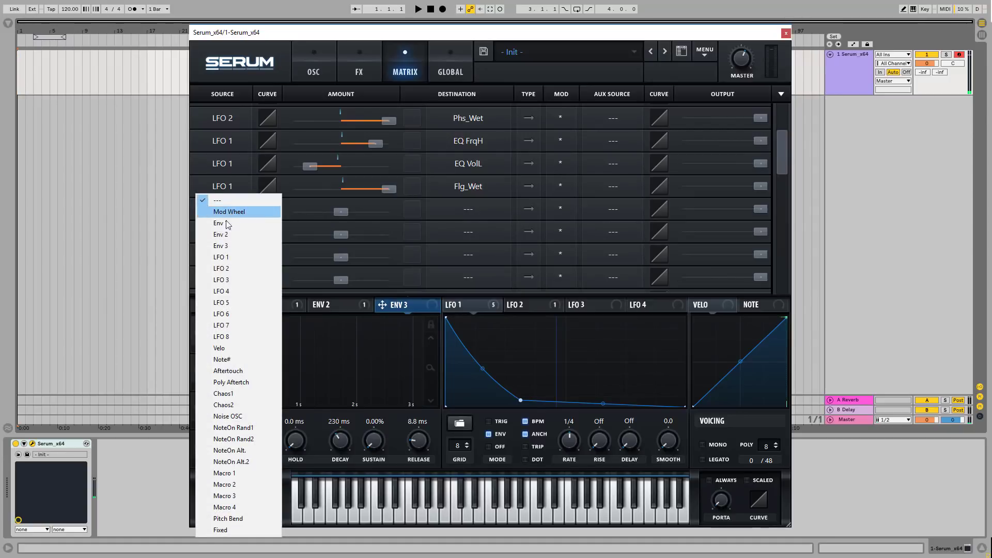
{"action": "left_click", "coordinate": [226, 248]}
{"action": "left_click", "coordinate": [471, 209]}
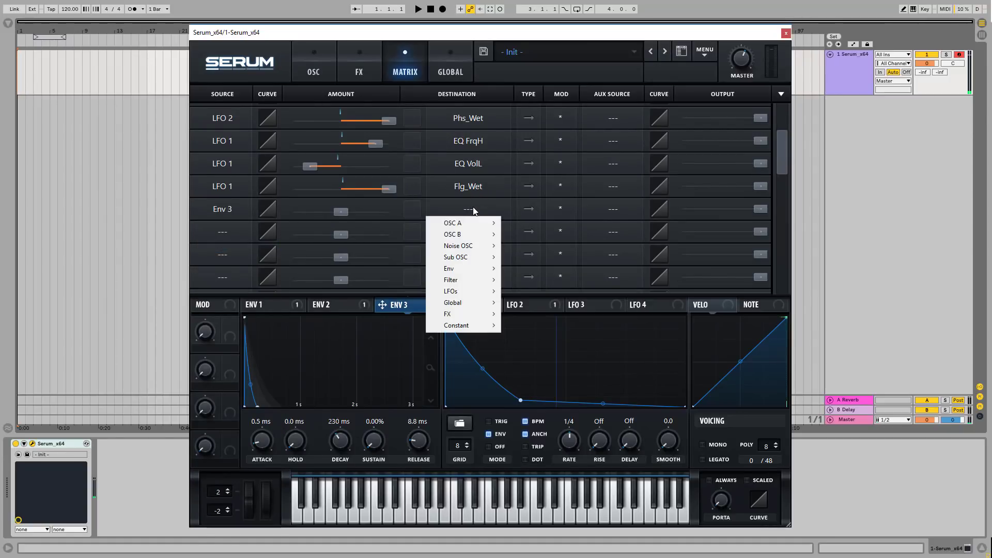
{"action": "mouse_move", "coordinate": [462, 305]}
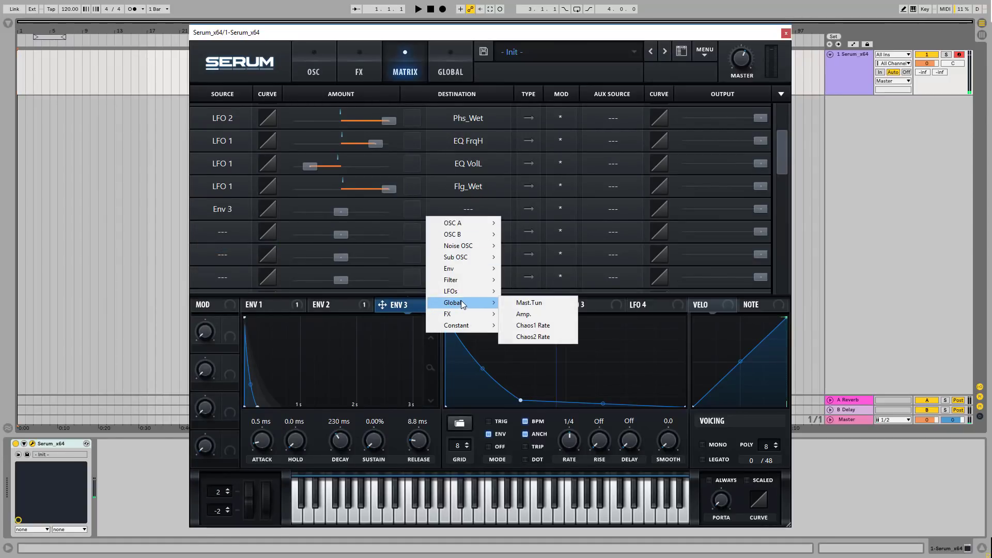
{"action": "left_click", "coordinate": [529, 303]}
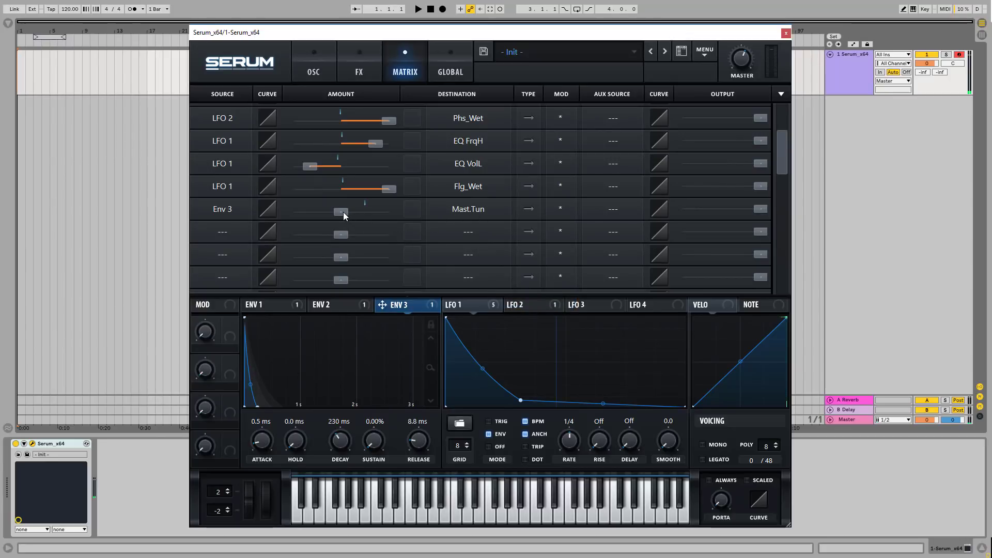
Apply a small positive amount of Env 3 modulation to the master tuning and shorten Env 3's decay to 181 ms.
{"action": "left_click_drag", "start_coordinate": [343, 212], "coordinate": [361, 215]}
{"action": "left_click_drag", "start_coordinate": [340, 439], "coordinate": [343, 446]}
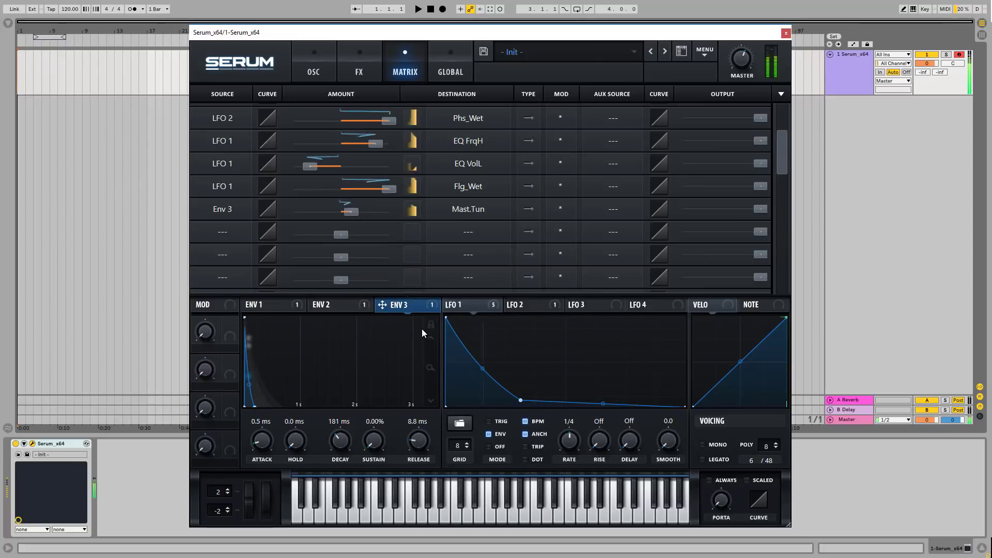
{"action": "mouse_move", "coordinate": [355, 213]}
{"action": "left_mouse_down"}
{"action": "mouse_move", "coordinate": [372, 213]}
{"action": "mouse_move", "coordinate": [362, 212]}
{"action": "left_mouse_up"}
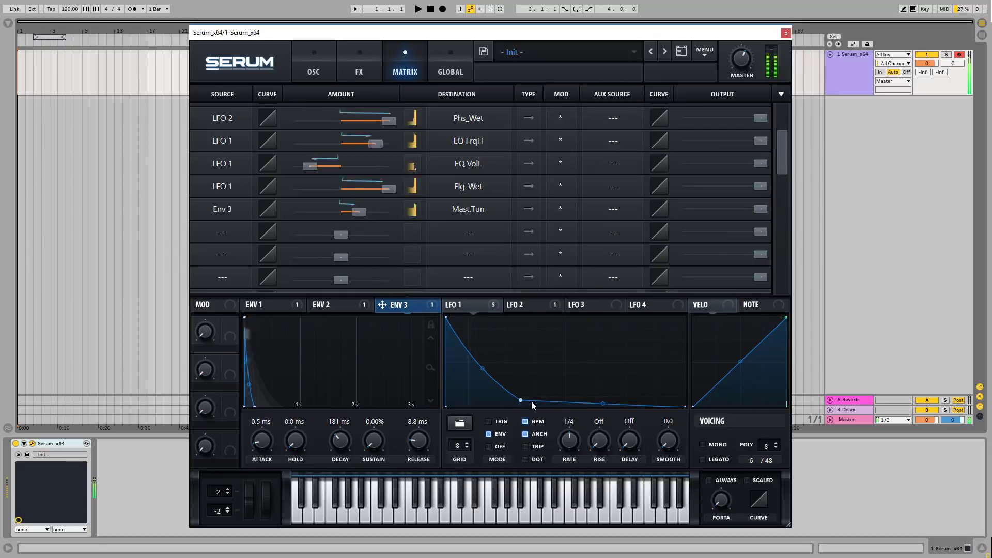
Move LFO 1's middle point earlier and lower, adjust its opening curve, and slightly reduce Env 3's modulation of the master tuning.
{"action": "left_click_drag", "start_coordinate": [521, 401], "coordinate": [511, 404]}
{"action": "mouse_move", "coordinate": [478, 370]}
{"action": "left_mouse_down"}
{"action": "mouse_move", "coordinate": [478, 359]}
{"action": "mouse_move", "coordinate": [480, 373]}
{"action": "left_mouse_up"}
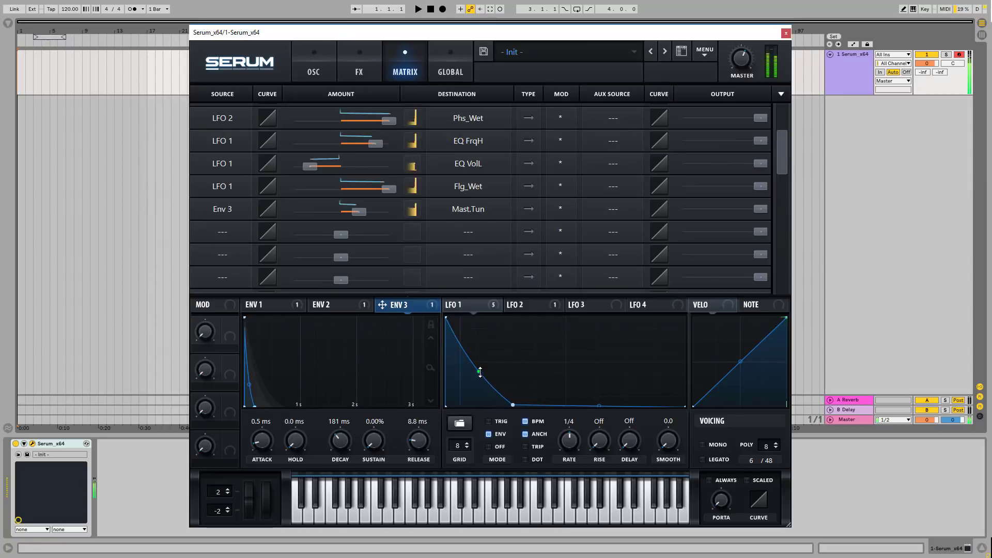
{"action": "left_click_drag", "start_coordinate": [362, 213], "coordinate": [355, 213]}
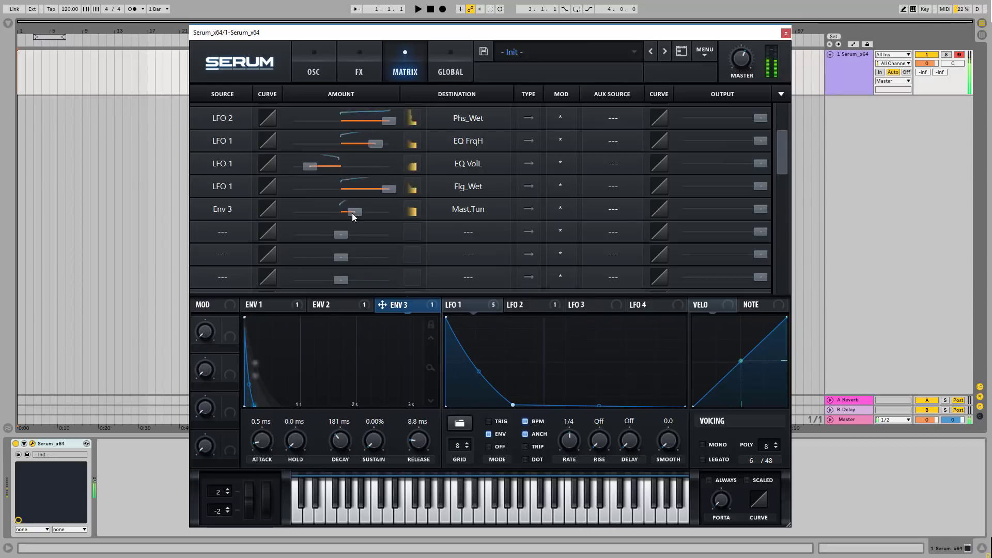
Open the oscillator and filter settings.
{"action": "left_click", "coordinate": [323, 56]}
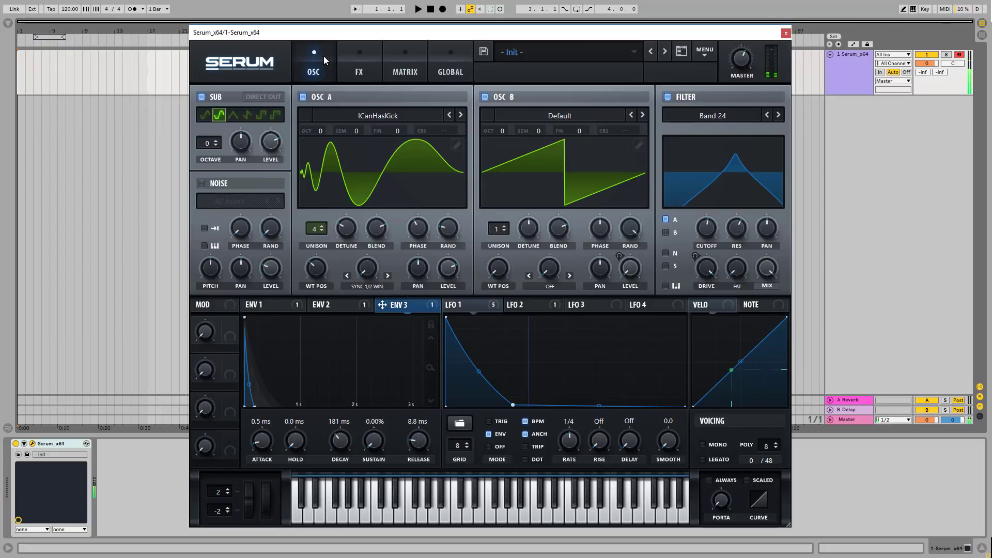